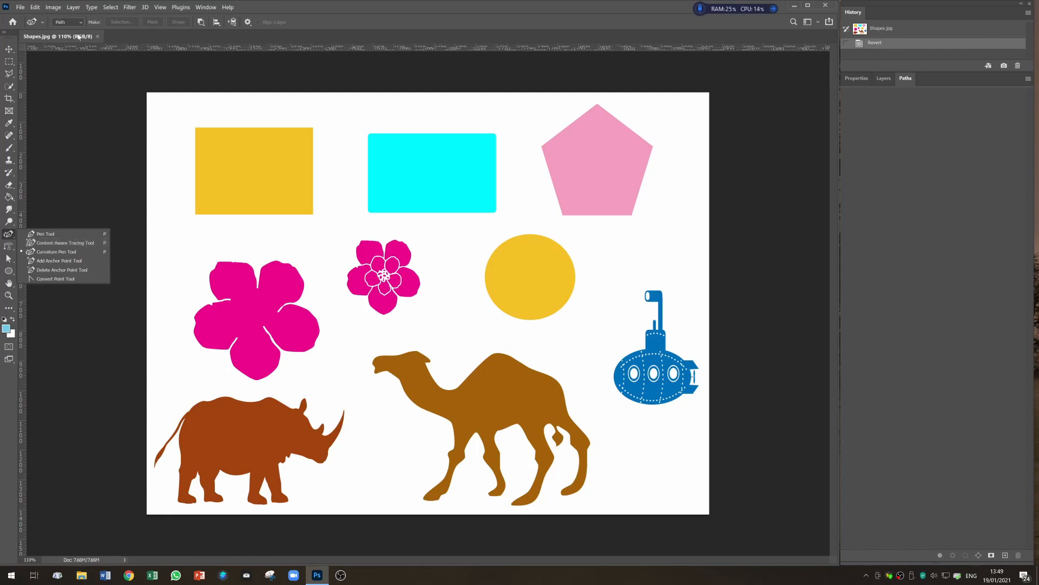
- Review the Content-Aware Tracing Tool option in the Technology Previews preferences and close the dialog
click(36, 7)
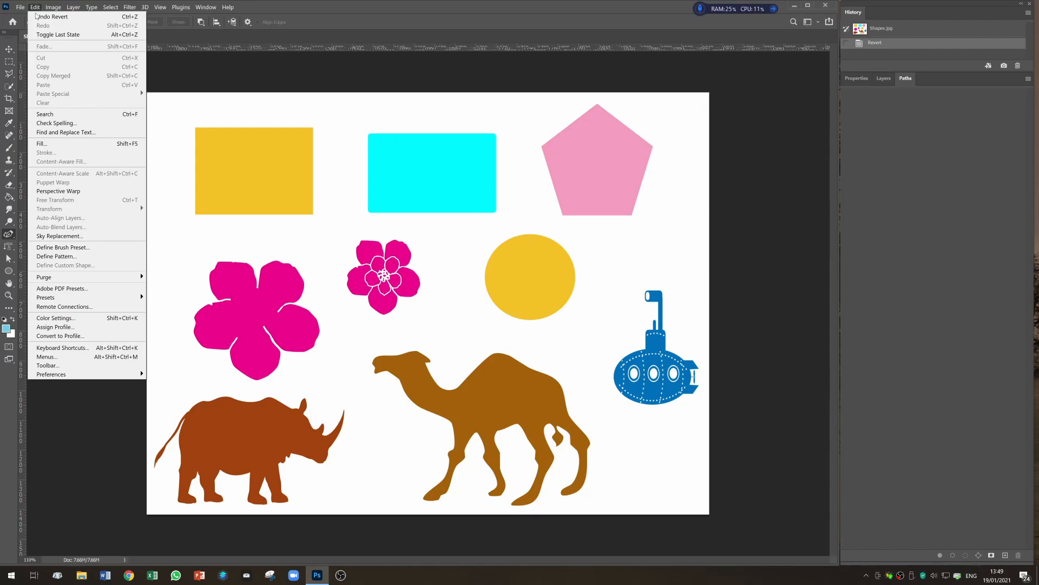
mouse_move(99, 378)
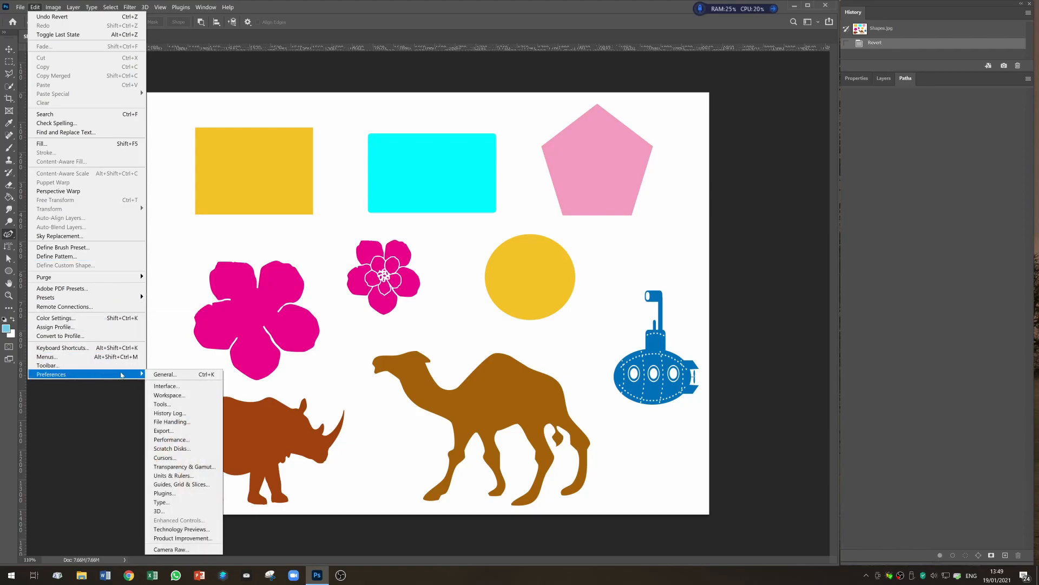
click(195, 530)
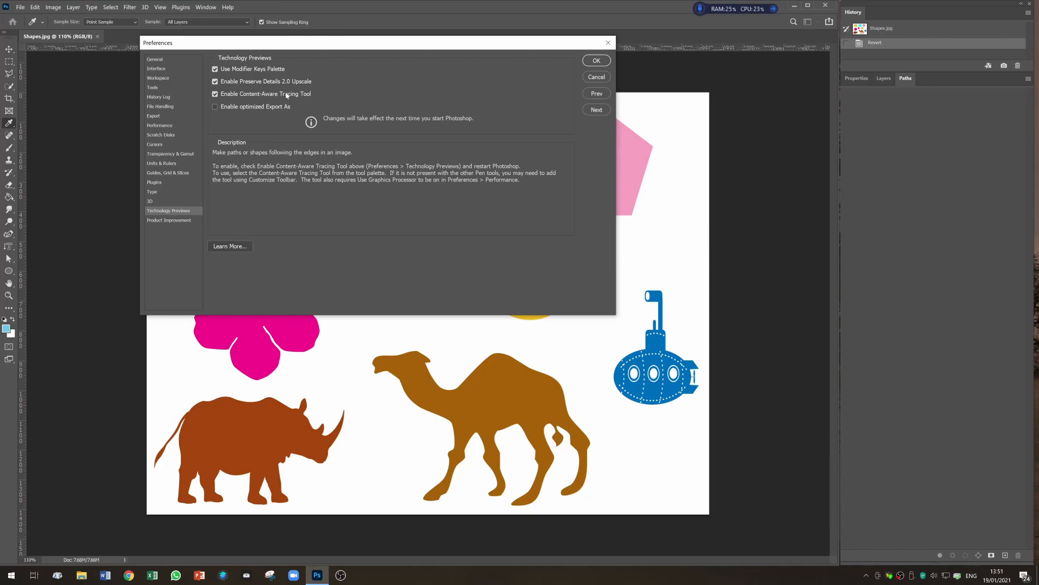
mouse_move(256, 96)
click(595, 60)
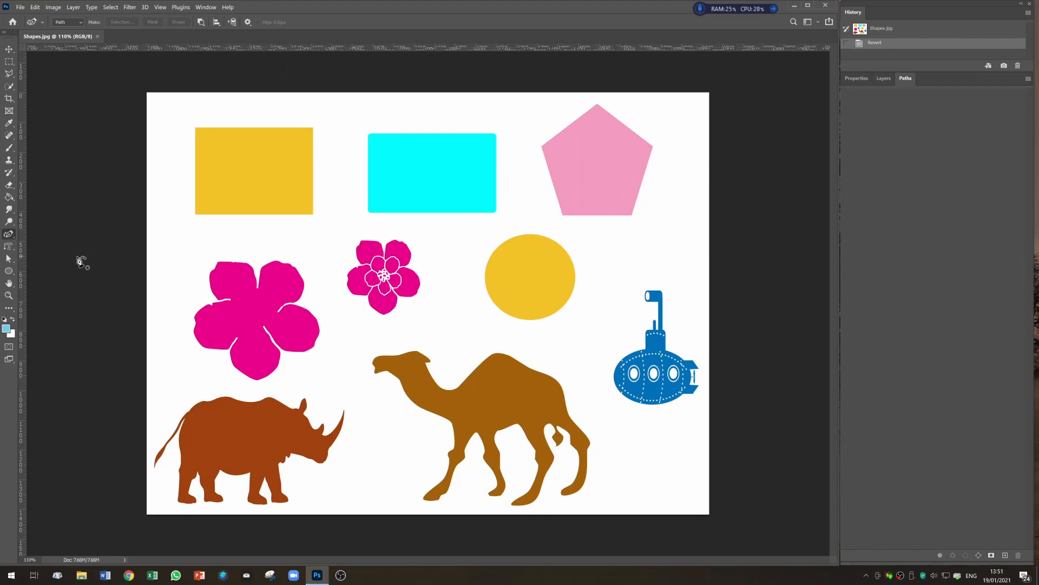
- Open the Customize Toolbar dialog and browse the tool list down to the pen tools, then close it
right_click(11, 239)
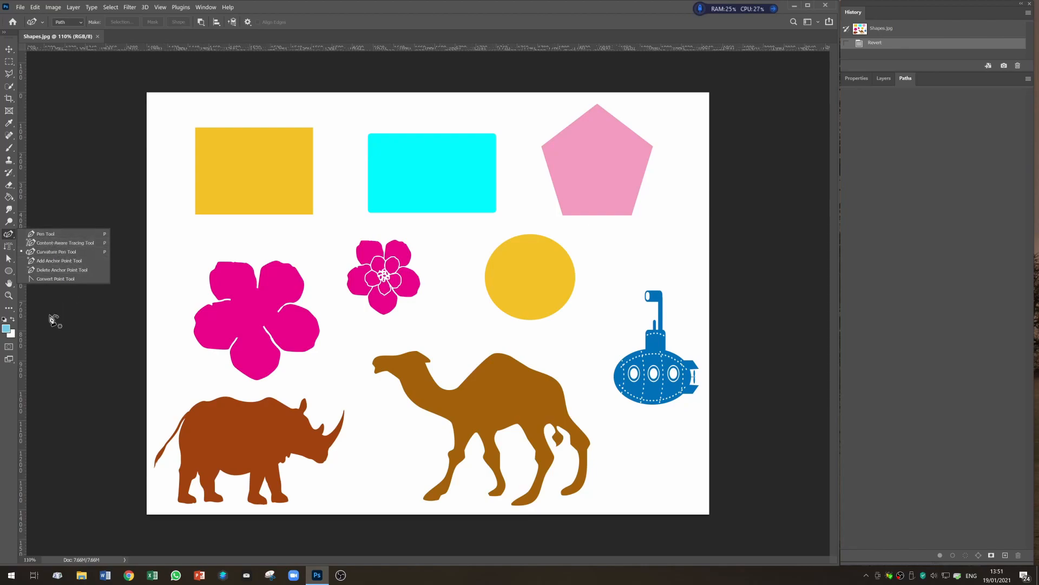
key(Escape)
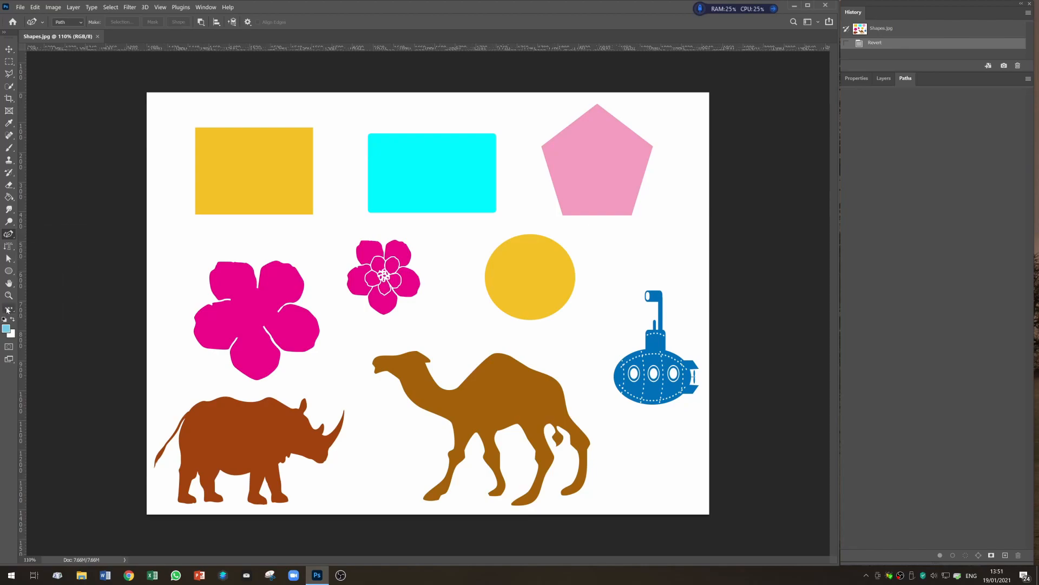
click(8, 310)
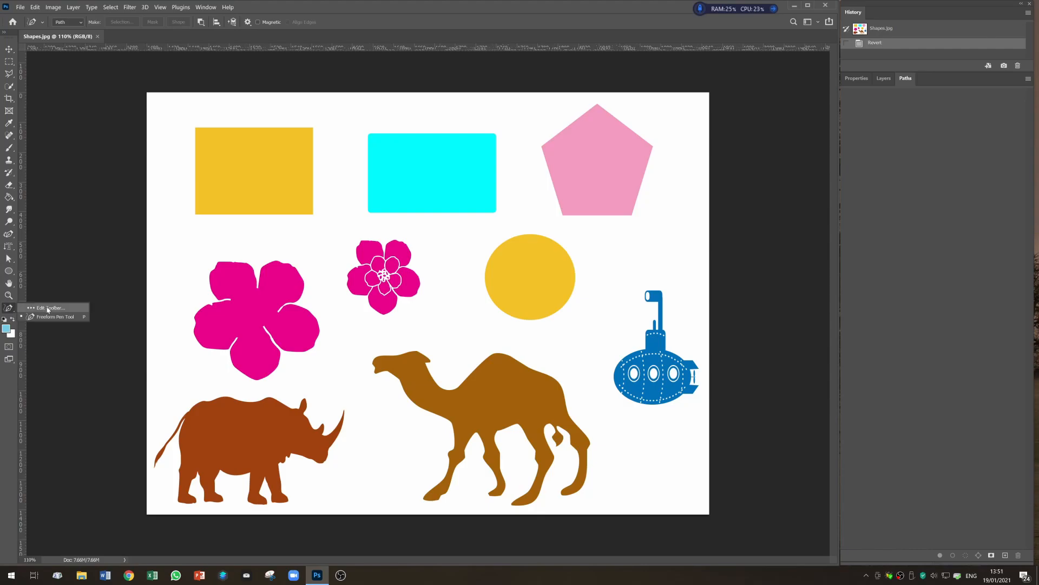
click(47, 307)
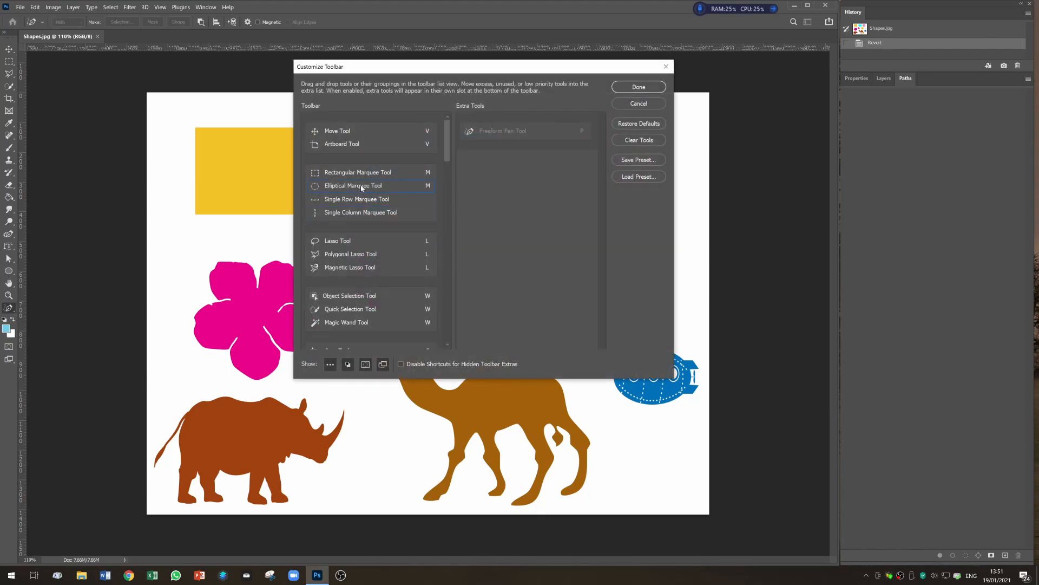
scroll(407, 208, down, 5)
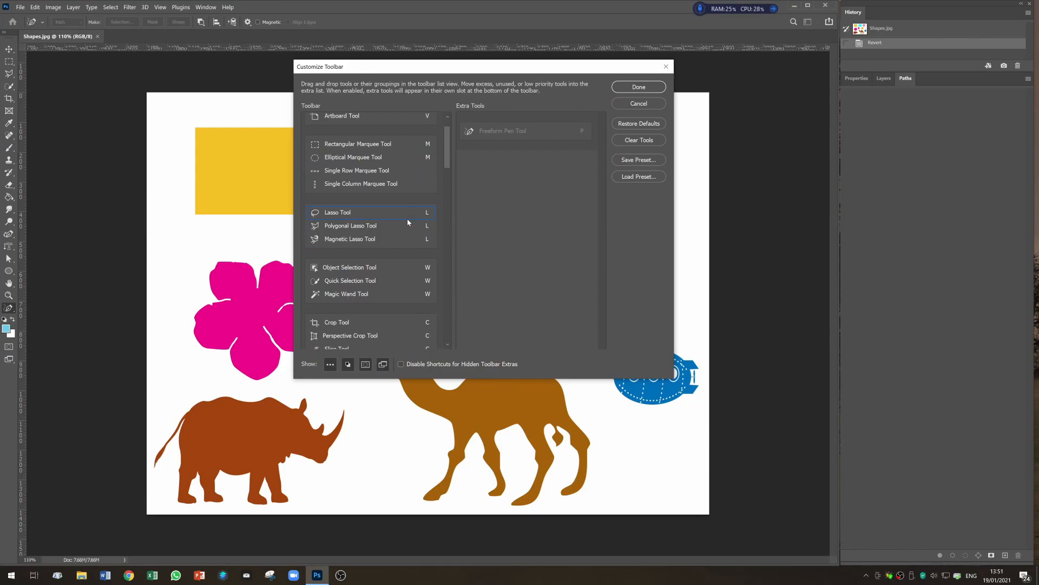
scroll(408, 226, down, 14)
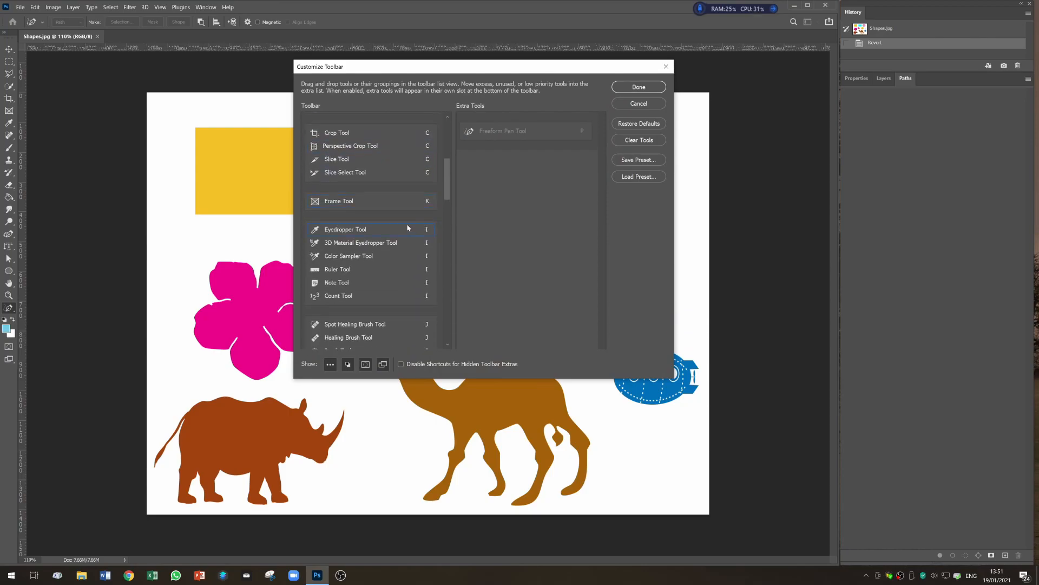
scroll(407, 232, down, 20)
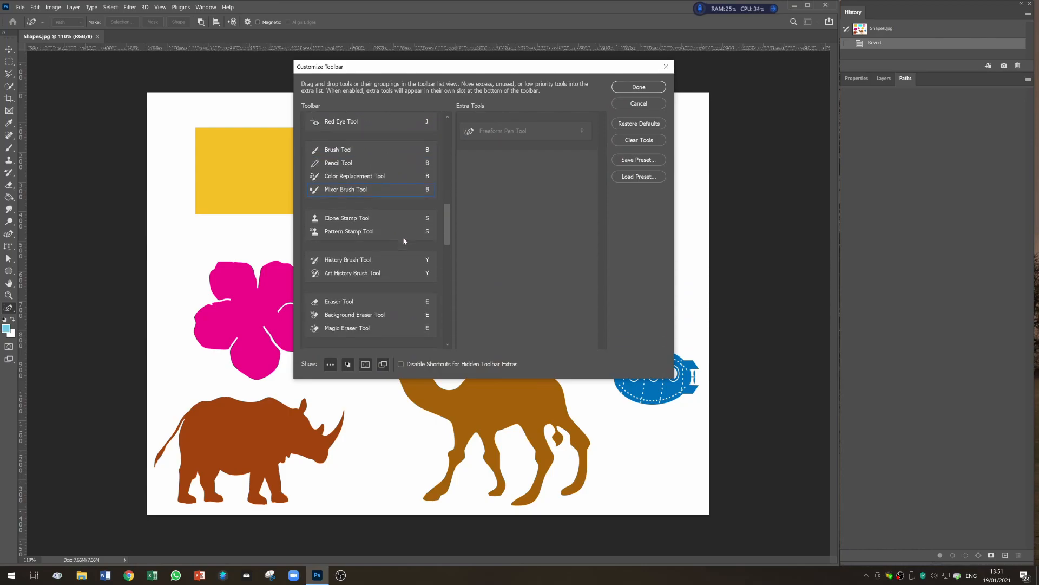
scroll(404, 239, down, 16)
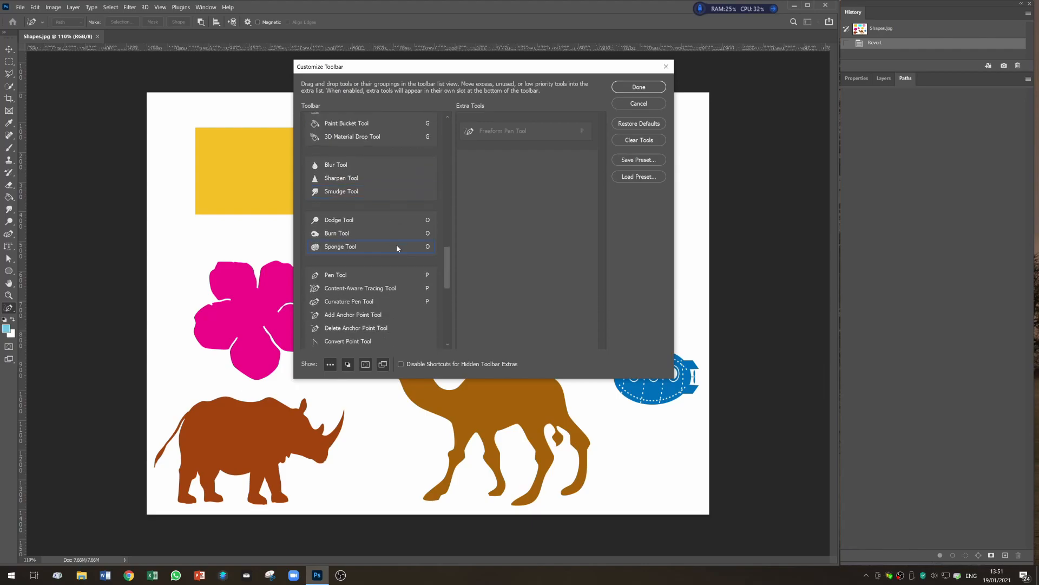
scroll(398, 246, down, 1)
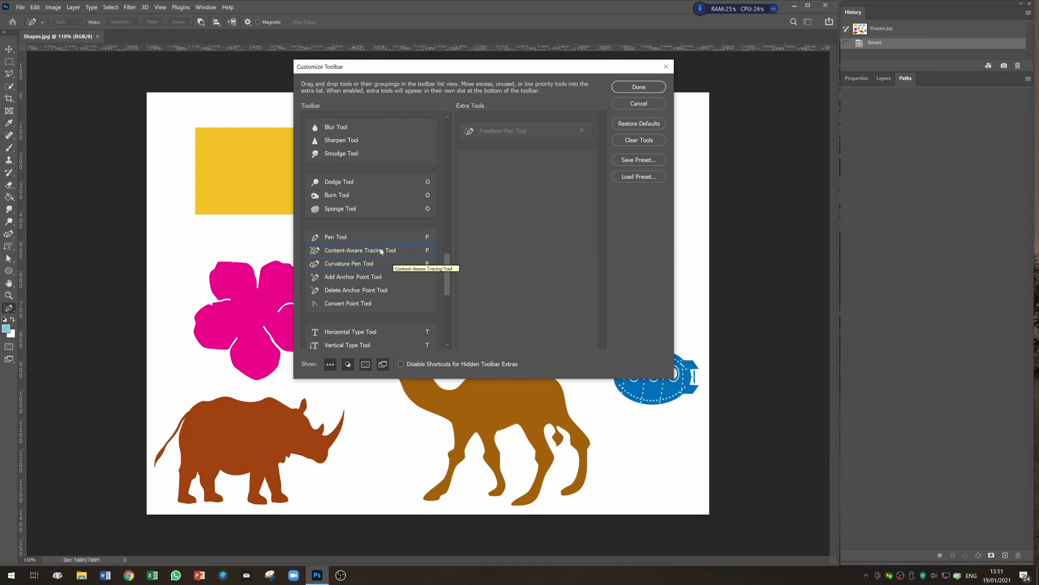
click(639, 87)
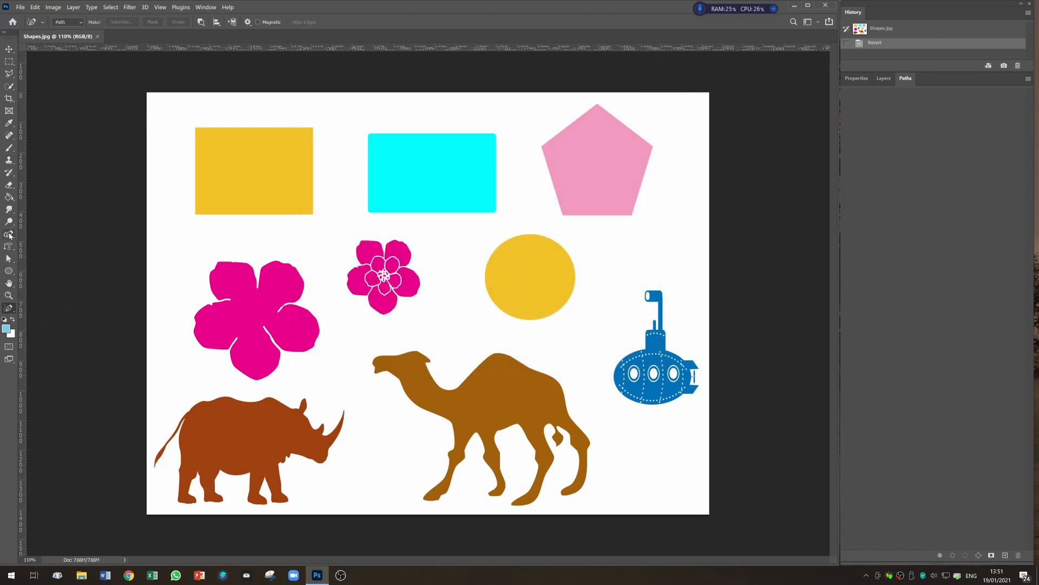
- Outline the pink pentagon with anchor points at its corners using the Pen Tool
right_click(10, 235)
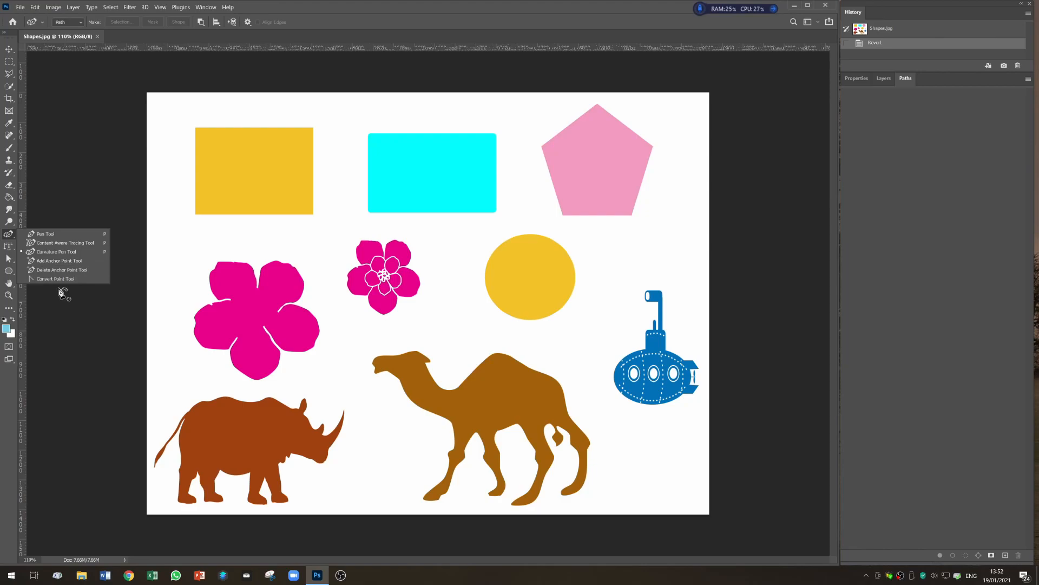
click(63, 235)
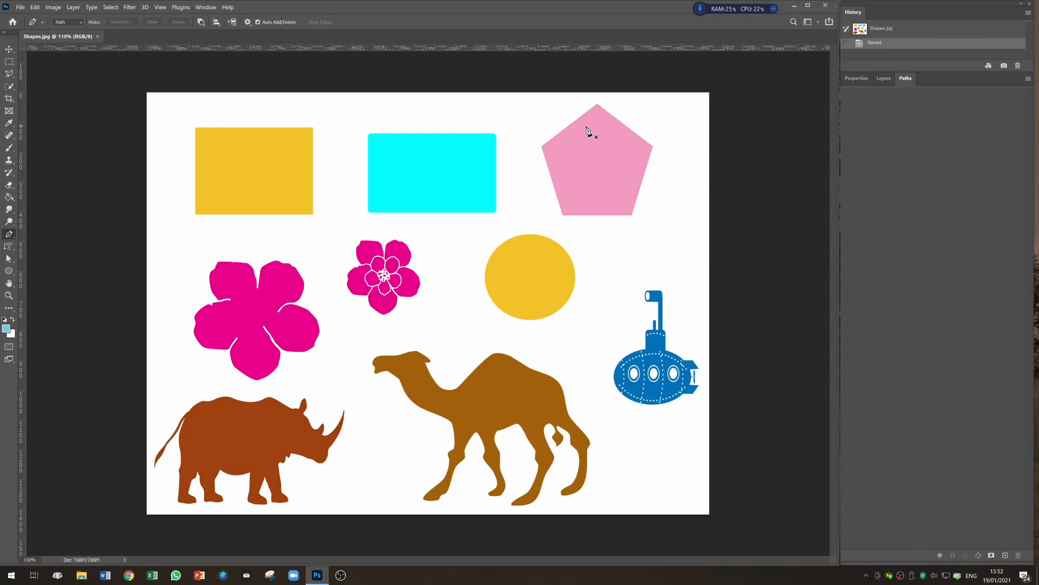
click(542, 145)
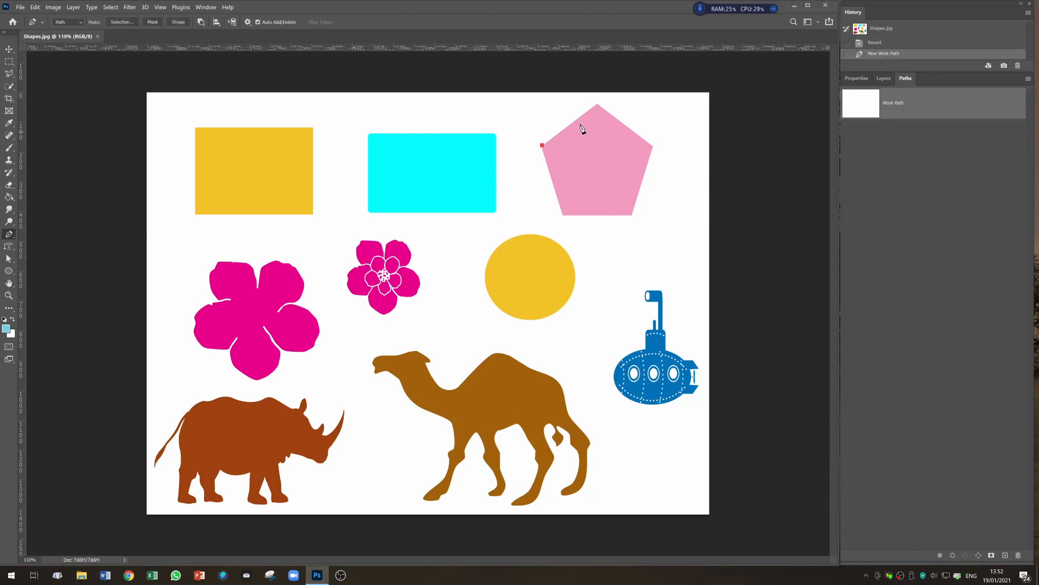
click(597, 103)
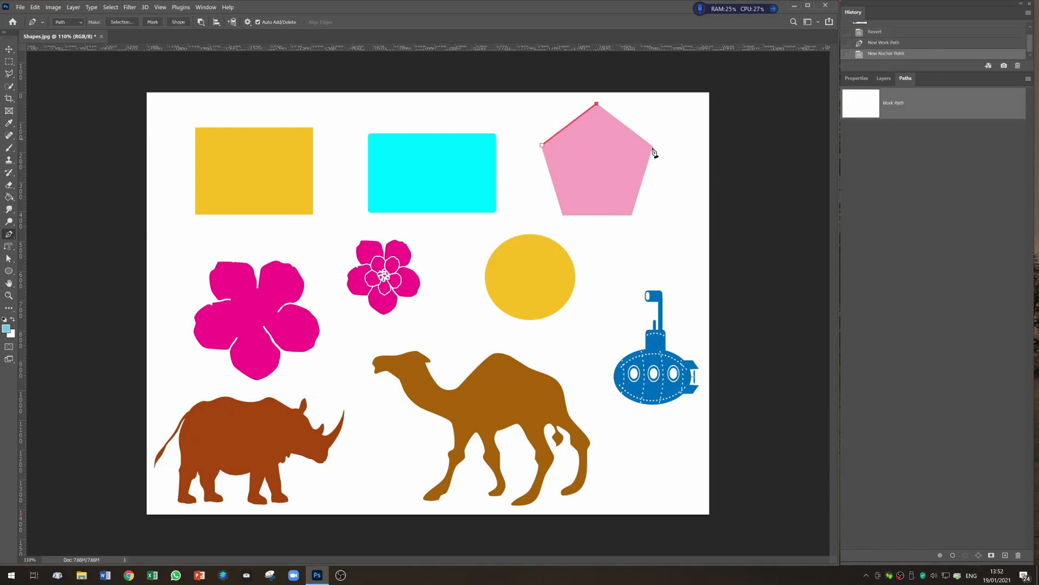
click(652, 147)
click(631, 214)
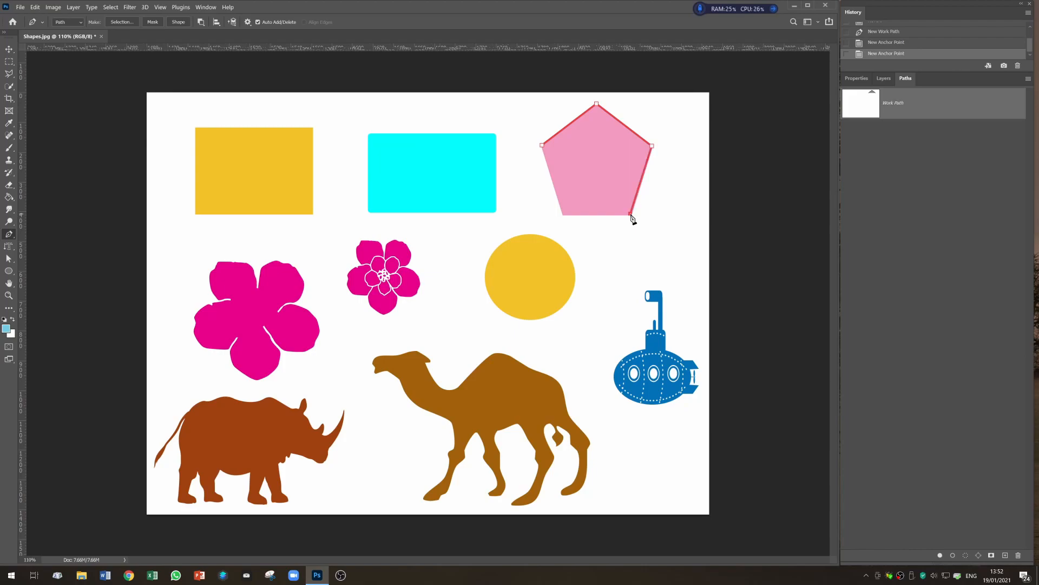
click(563, 215)
click(542, 145)
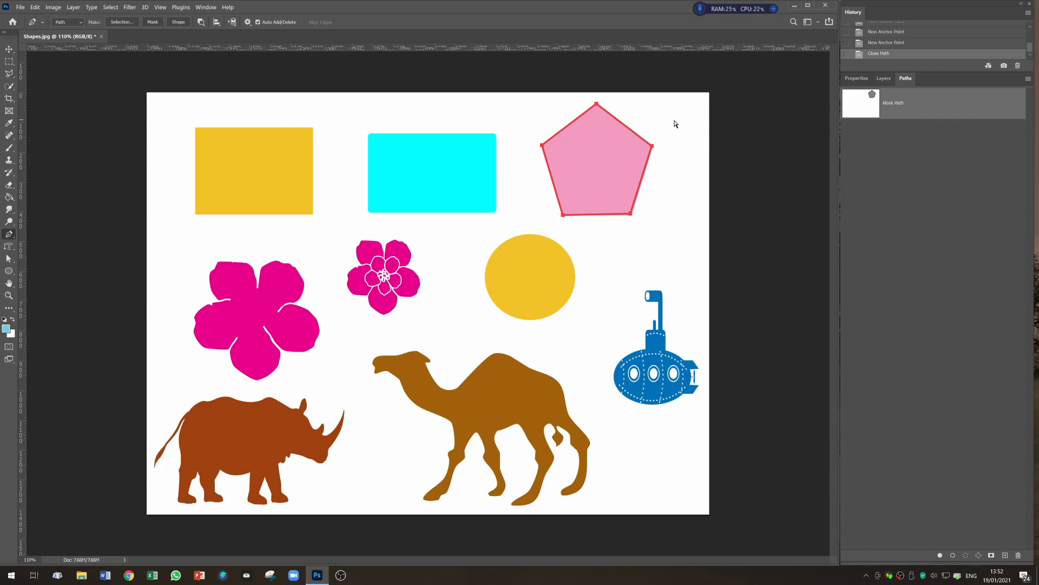
- Undo all the anchor points of the pentagon path
key(ctrl+z)
key(ctrl+z)
key(ctrl+z)
key(ctrl+z)
key(ctrl+z)
key(ctrl+z)
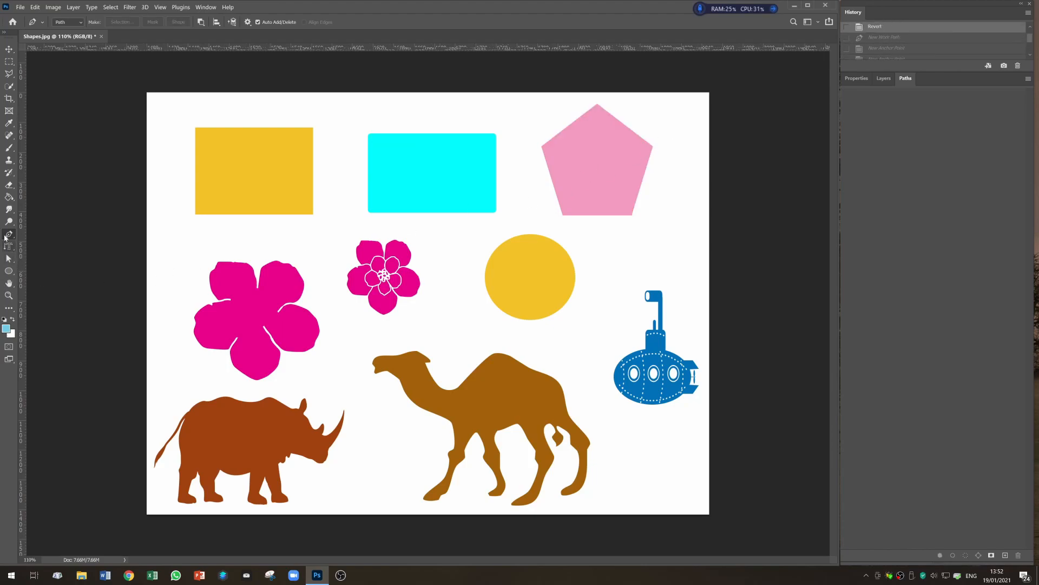
- Trace the pink pentagon with the Content-Aware Tracing Tool
right_click(6, 236)
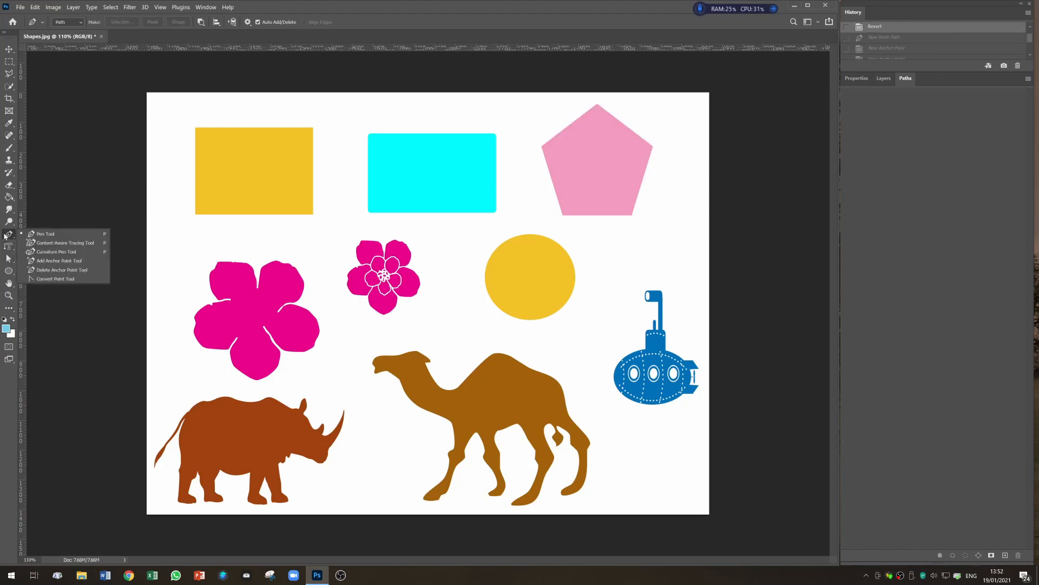
click(58, 243)
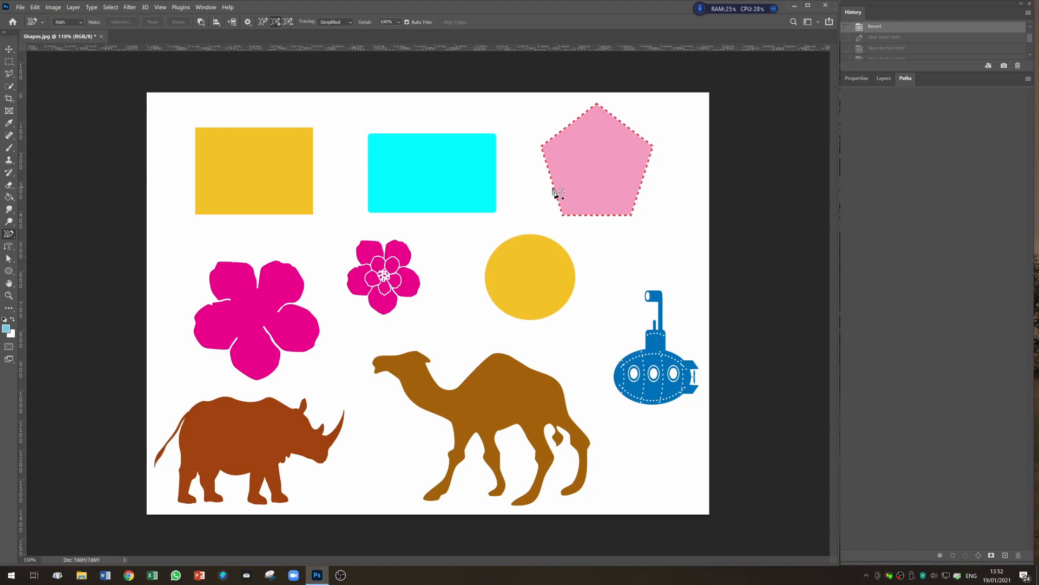
click(554, 190)
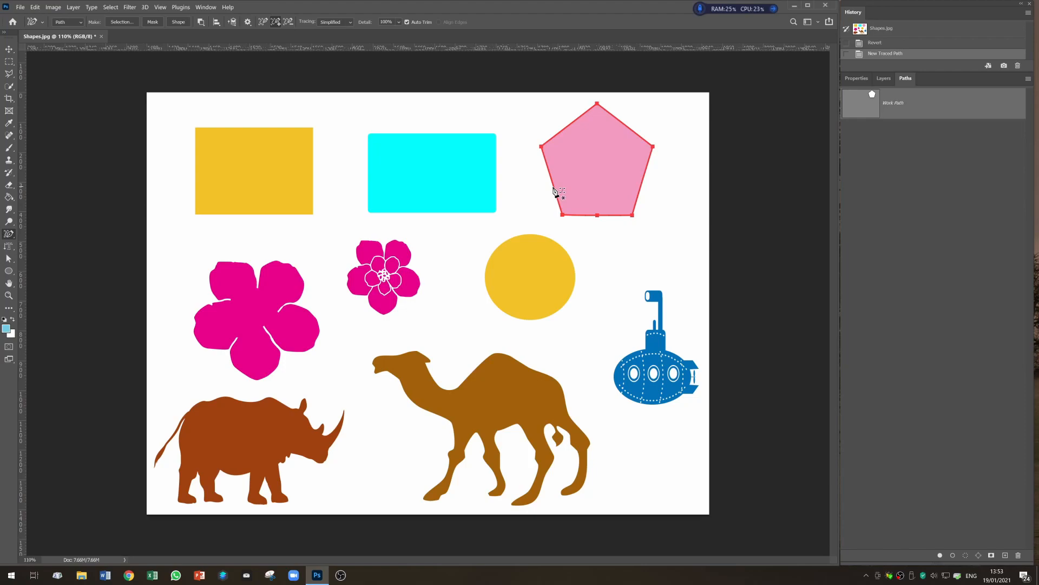
- Save the traced work path under the name Pyramid
click(884, 79)
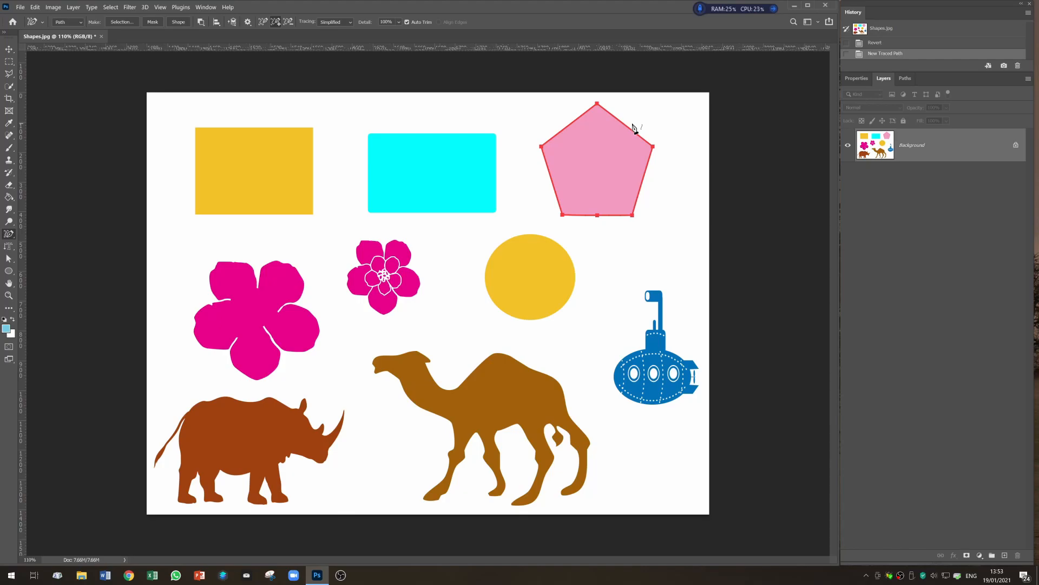
click(909, 79)
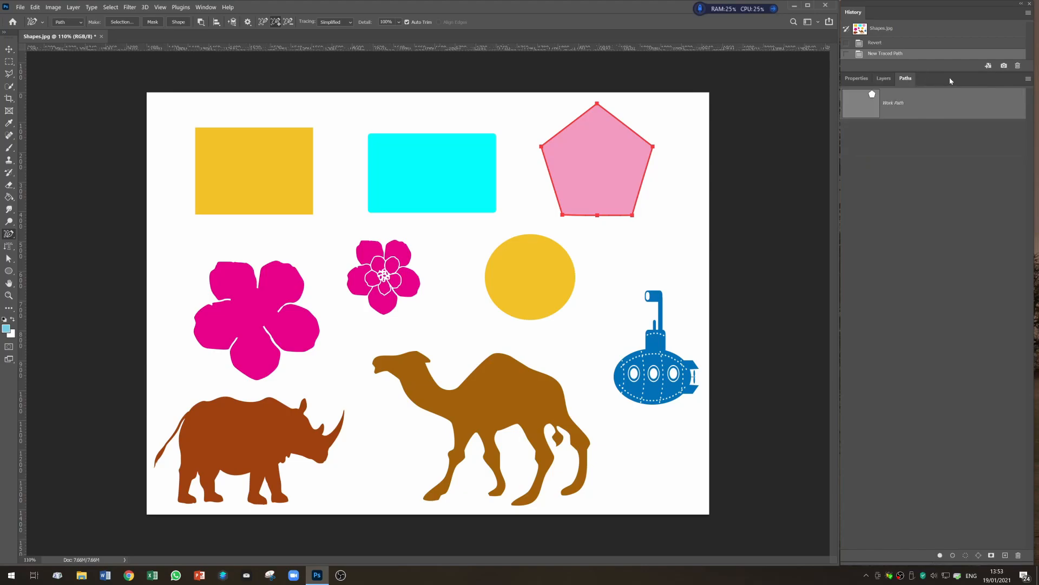
click(205, 7)
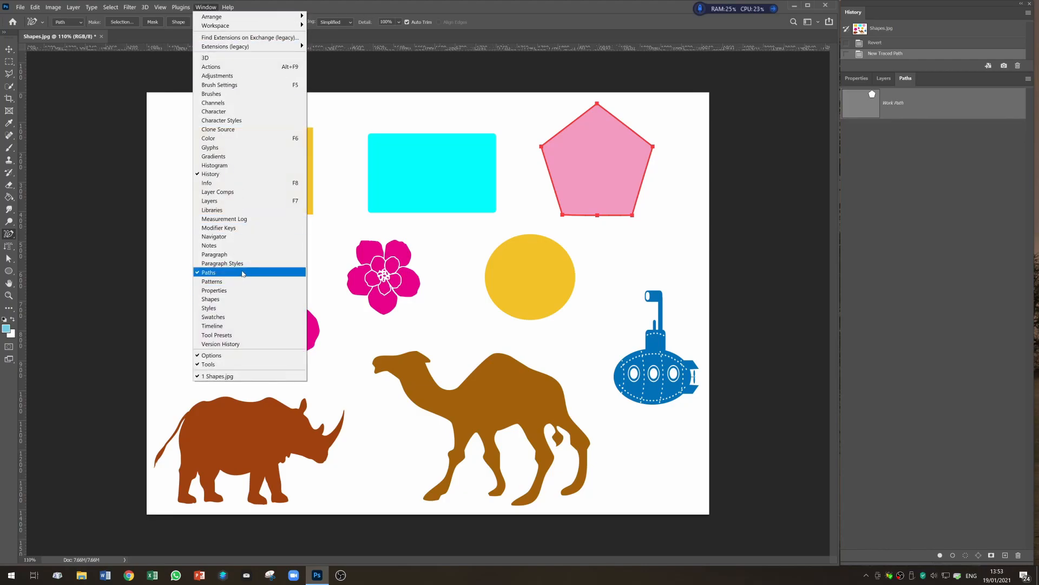
click(504, 8)
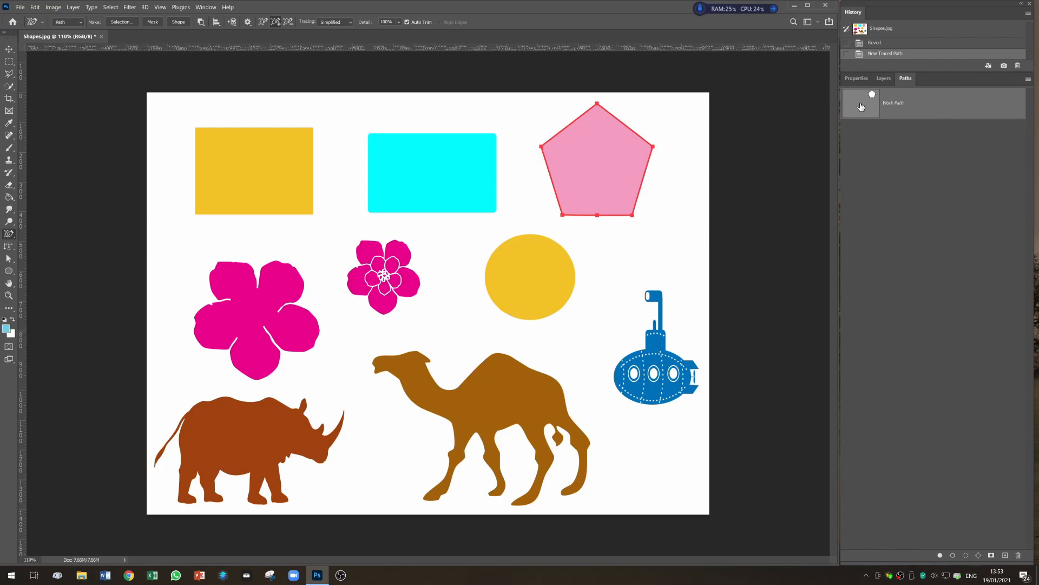
double_click(899, 104)
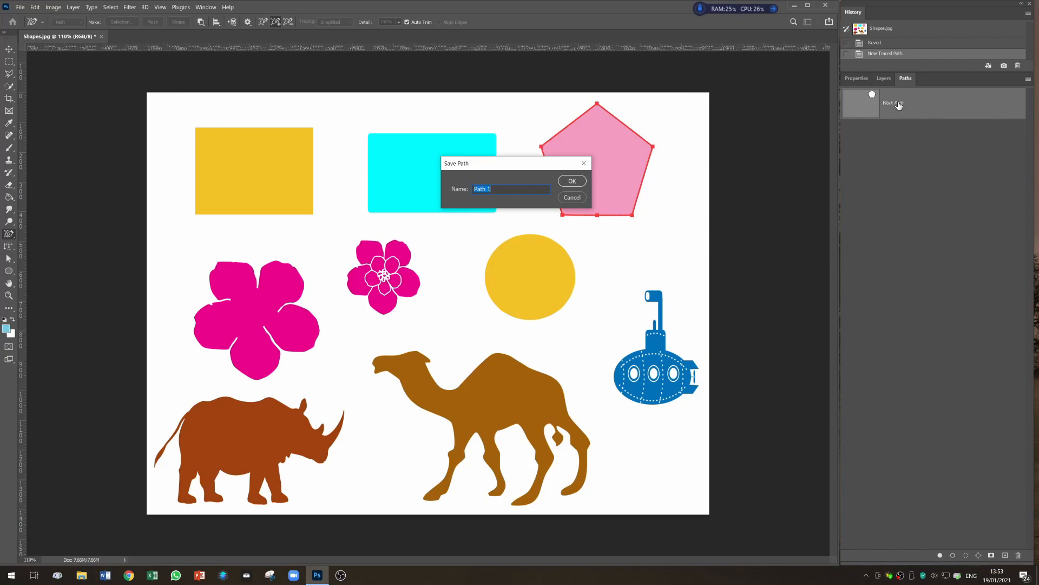
text(Pyramid)
click(574, 181)
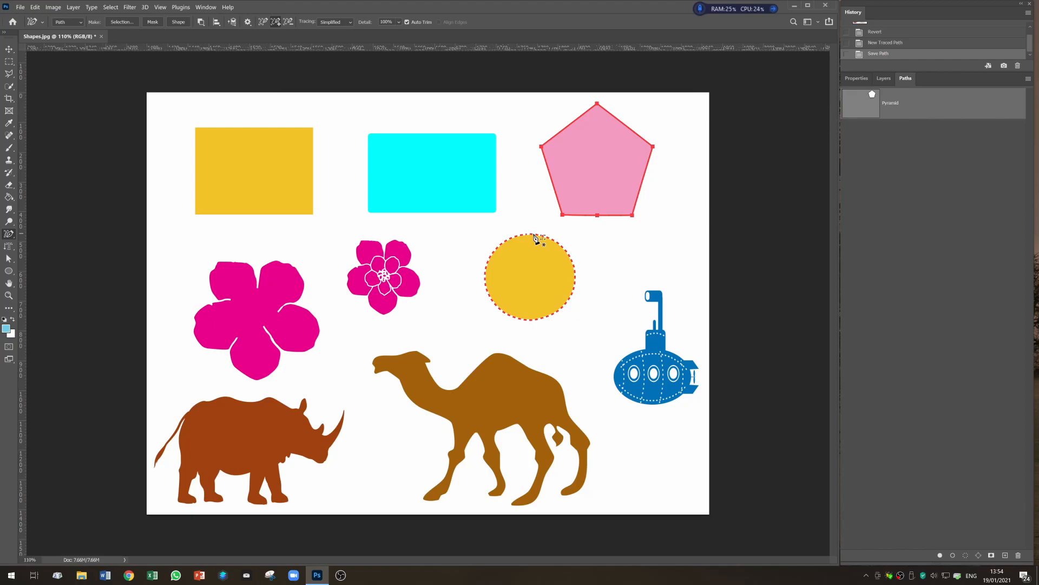
- Undo the saved and traced paths and return the document to its opening history snapshot
key(ctrl+z)
key(ctrl+z)
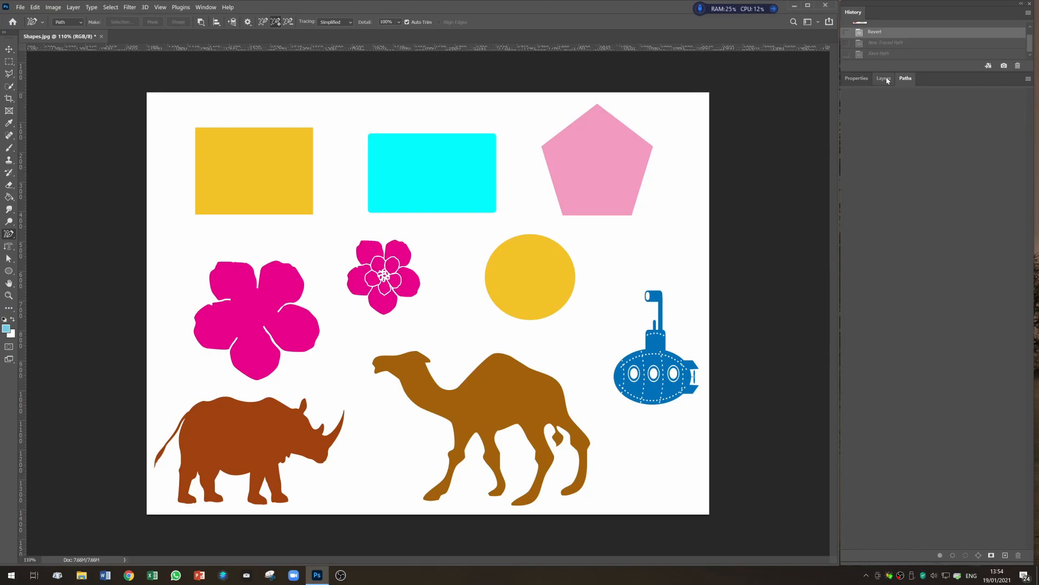
click(887, 80)
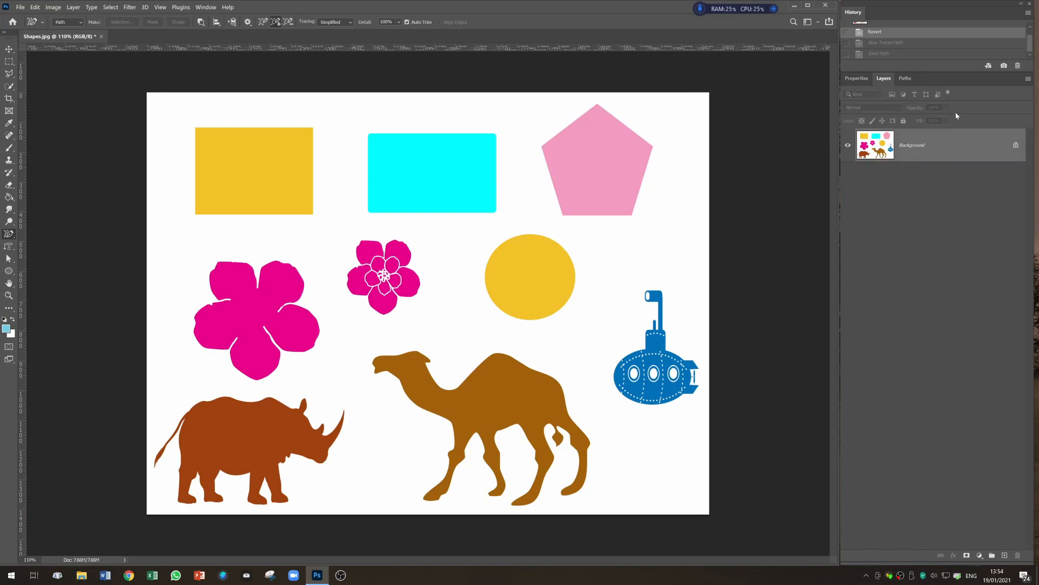
scroll(899, 38, up, 1)
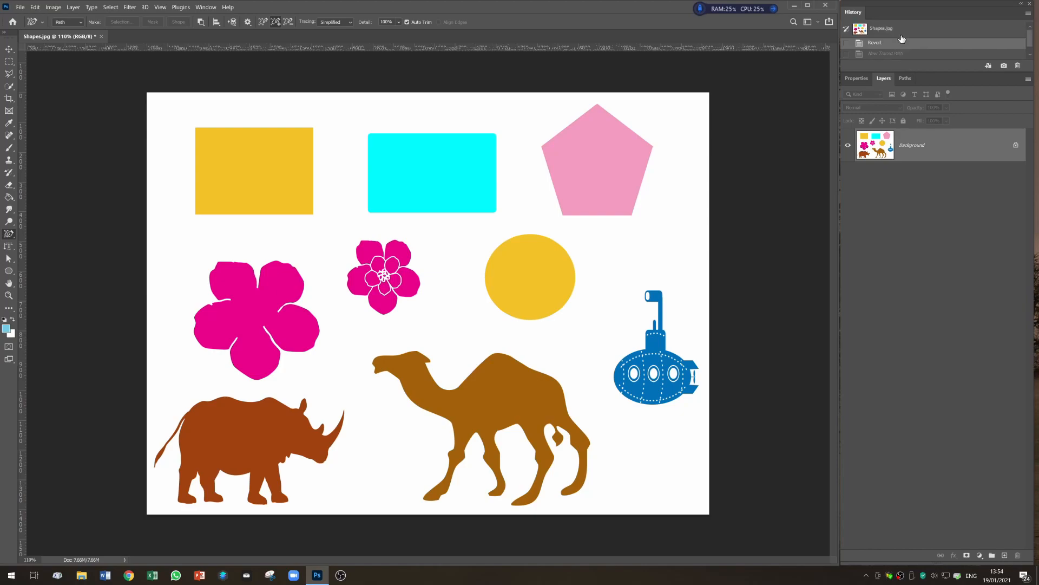
click(860, 30)
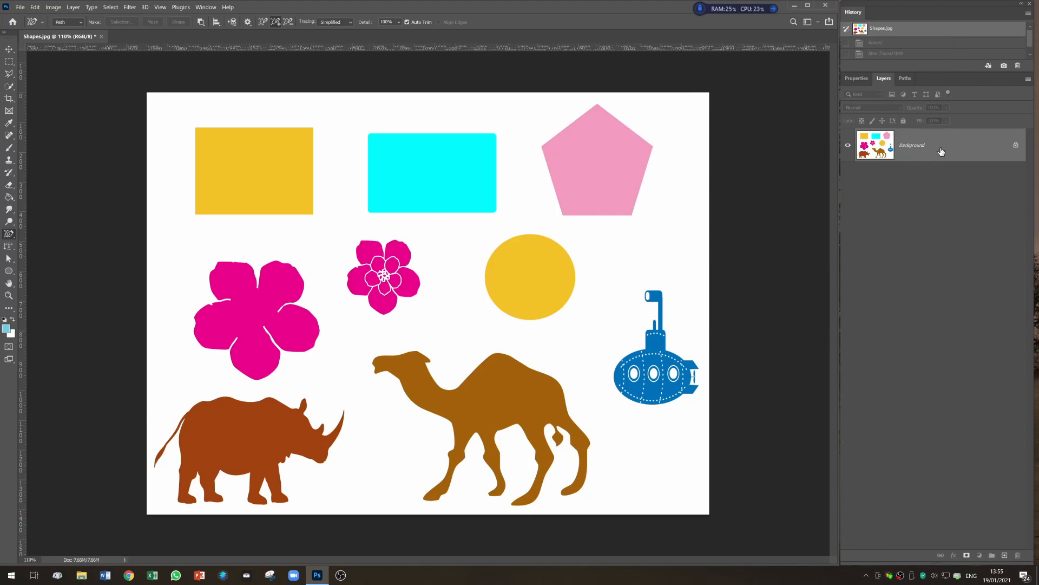
- Duplicate the Background layer into a new layer
key(ctrl+j)
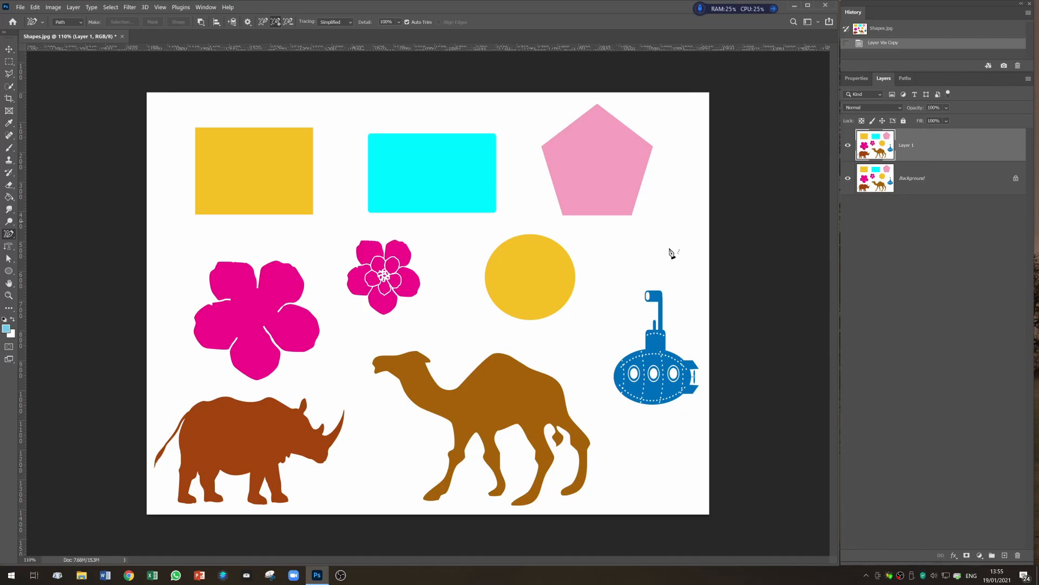
scroll(663, 330, up, 1)
scroll(705, 286, up, 8)
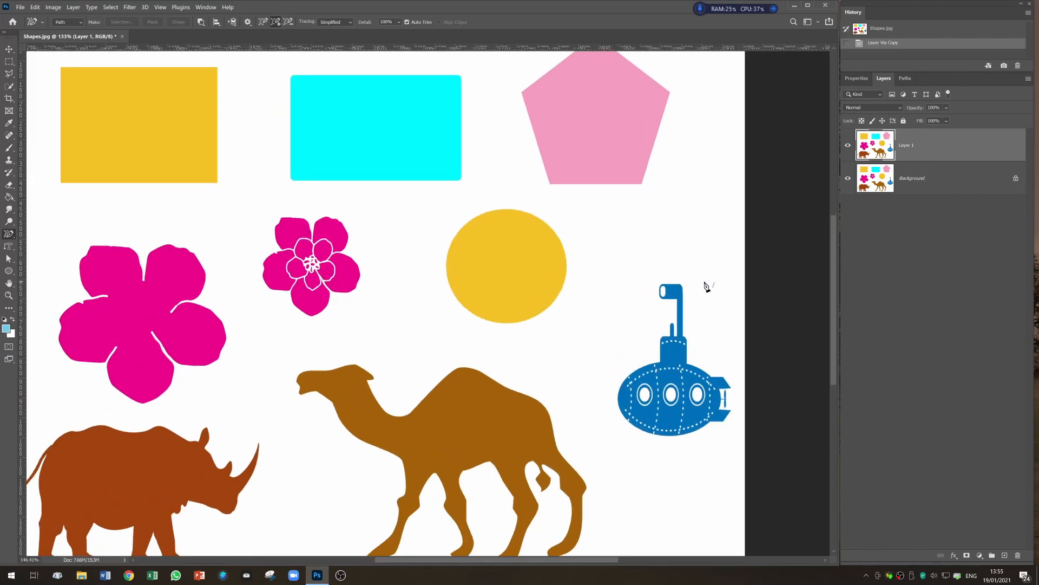
- Trace the submarine's outline with the Content-Aware Tracing Tool, extending the path around its tail and hull
drag(677, 266, 579, 194)
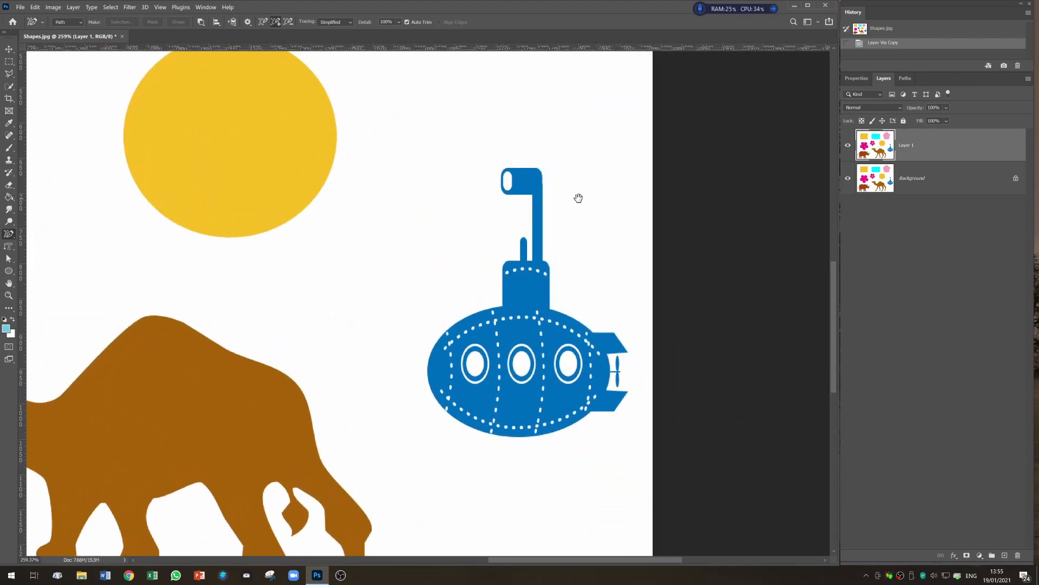
scroll(583, 203, up, 1)
mouse_move(593, 212)
mouse_down()
mouse_move(634, 207)
mouse_move(630, 219)
mouse_move(611, 211)
mouse_up()
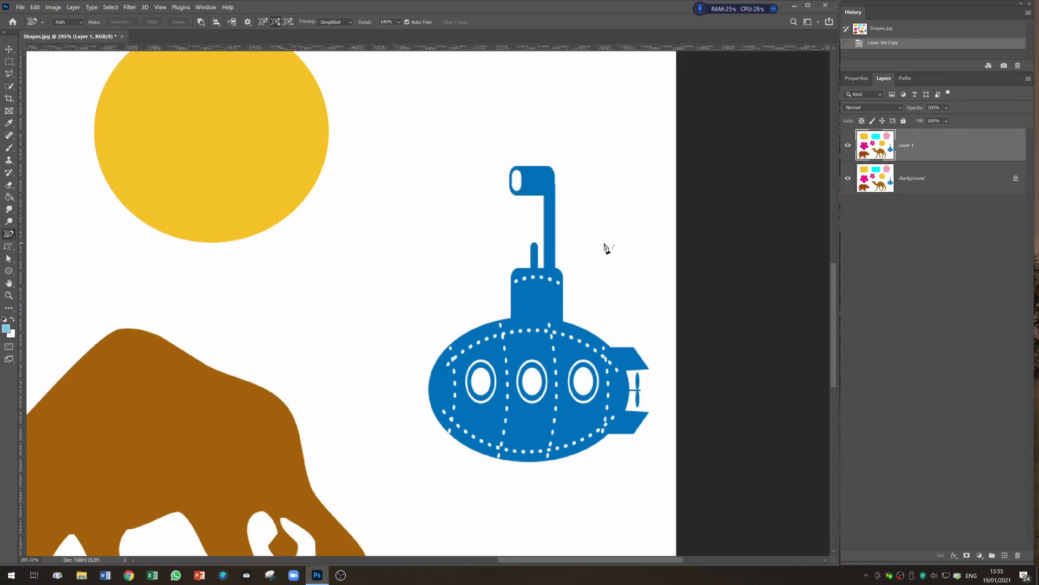
click(11, 234)
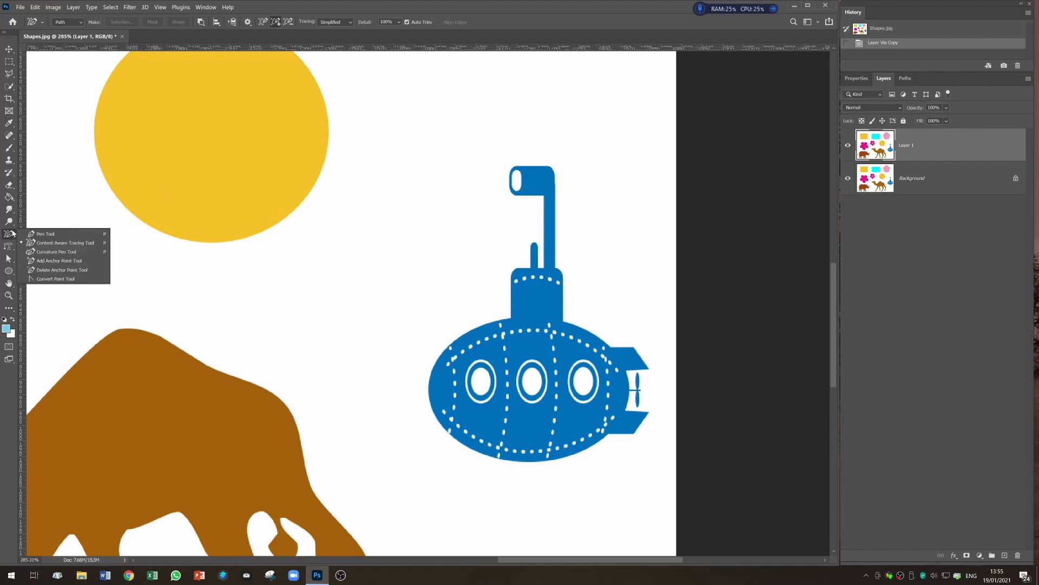
click(59, 245)
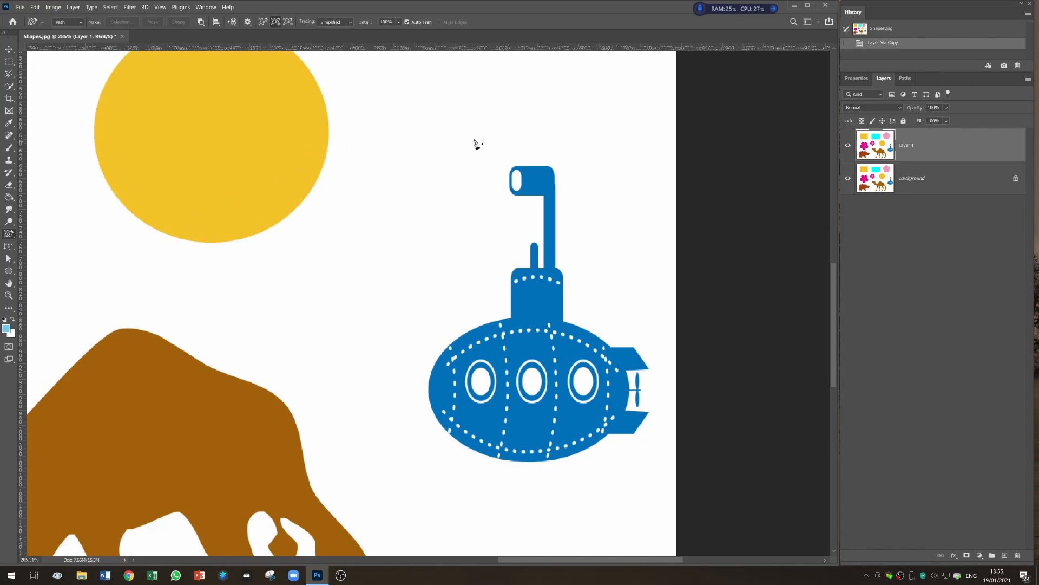
click(558, 227)
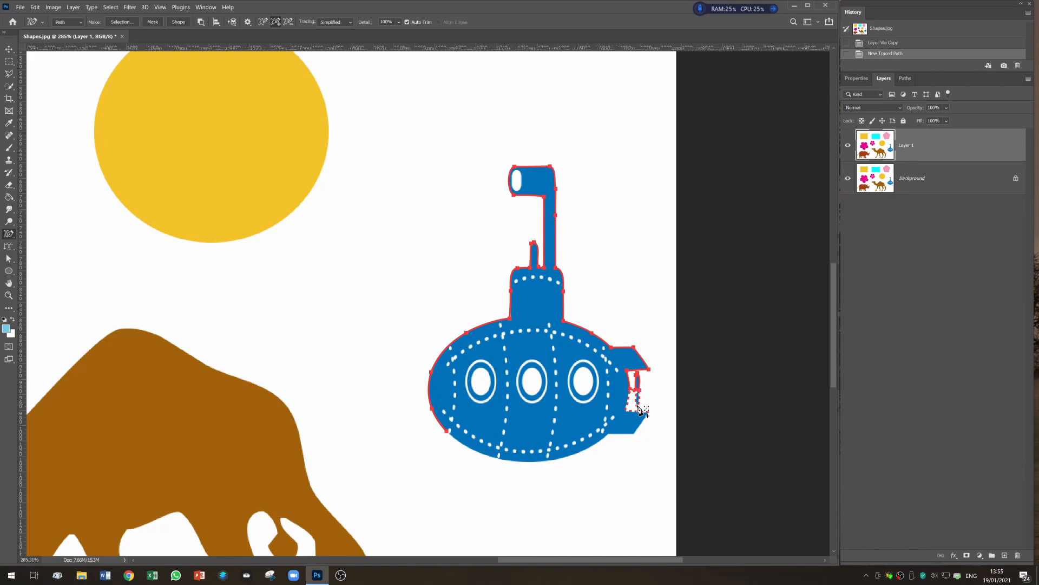
shift+click(640, 409)
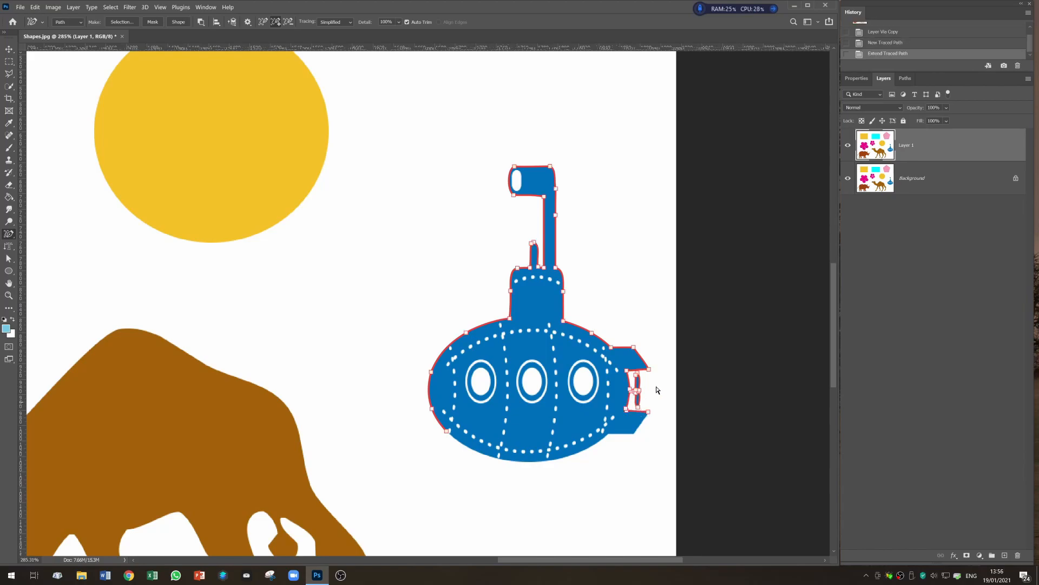
shift+click(611, 438)
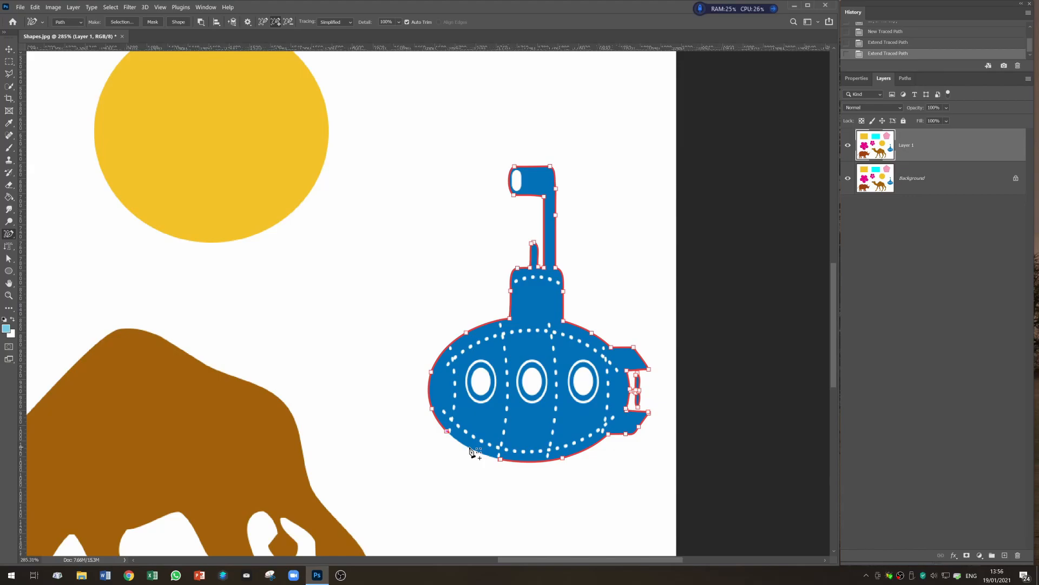
- Remove the stray anchor points on the hull's lower left edge and retrace that section of the outline
scroll(470, 449, up, 5)
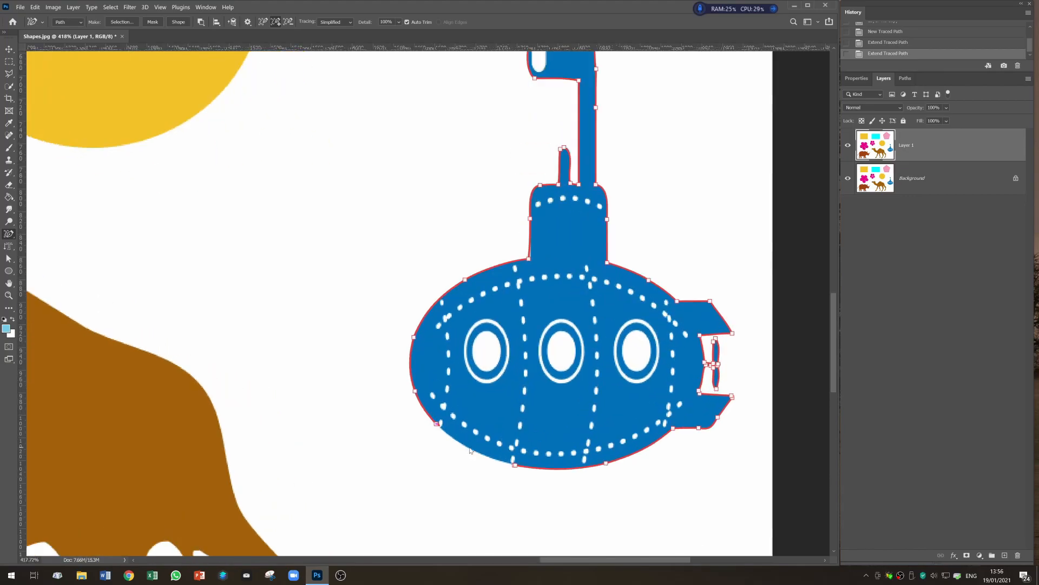
scroll(470, 448, up, 1)
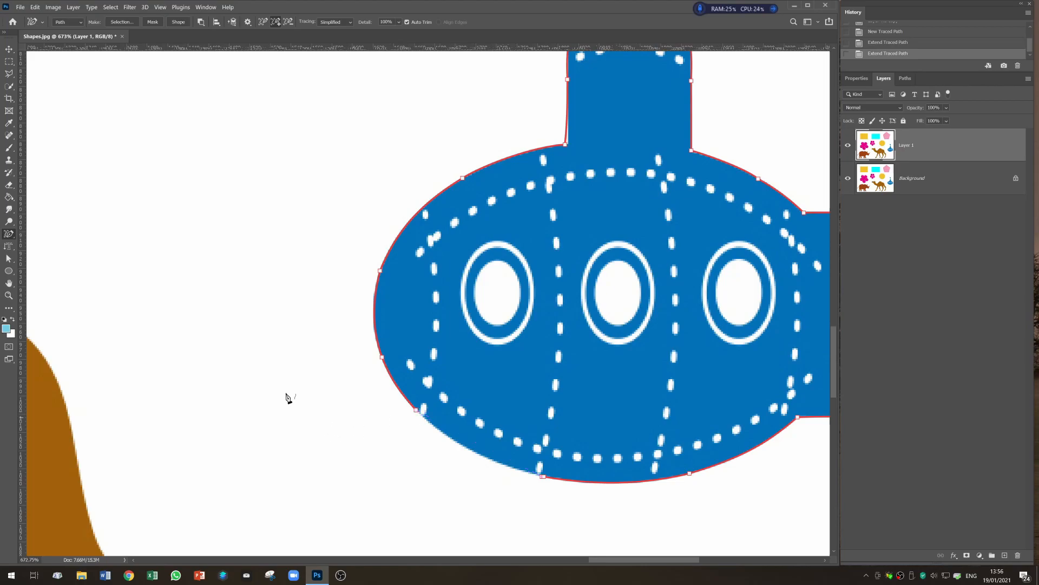
click(9, 260)
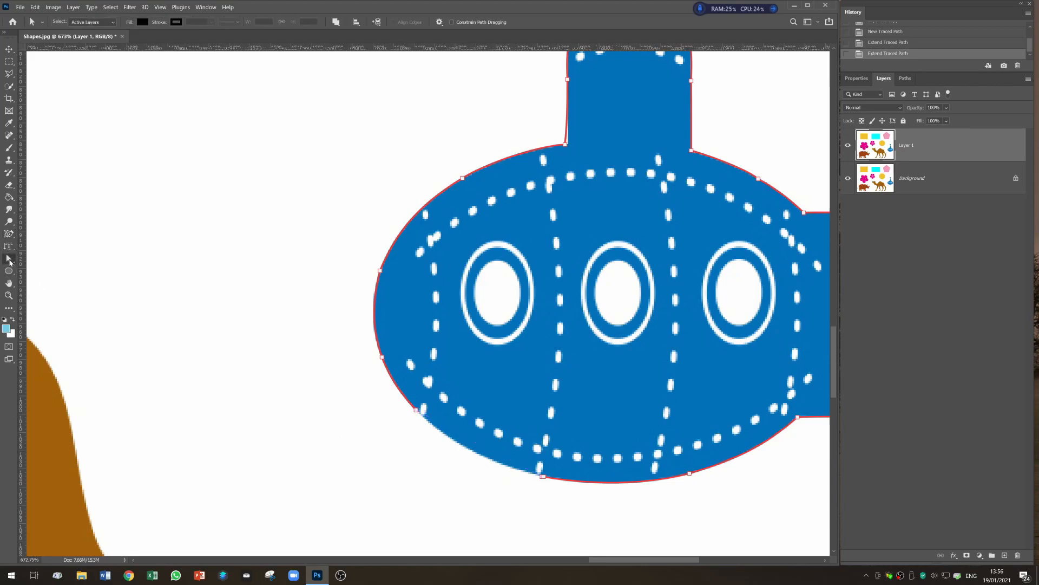
right_click(9, 262)
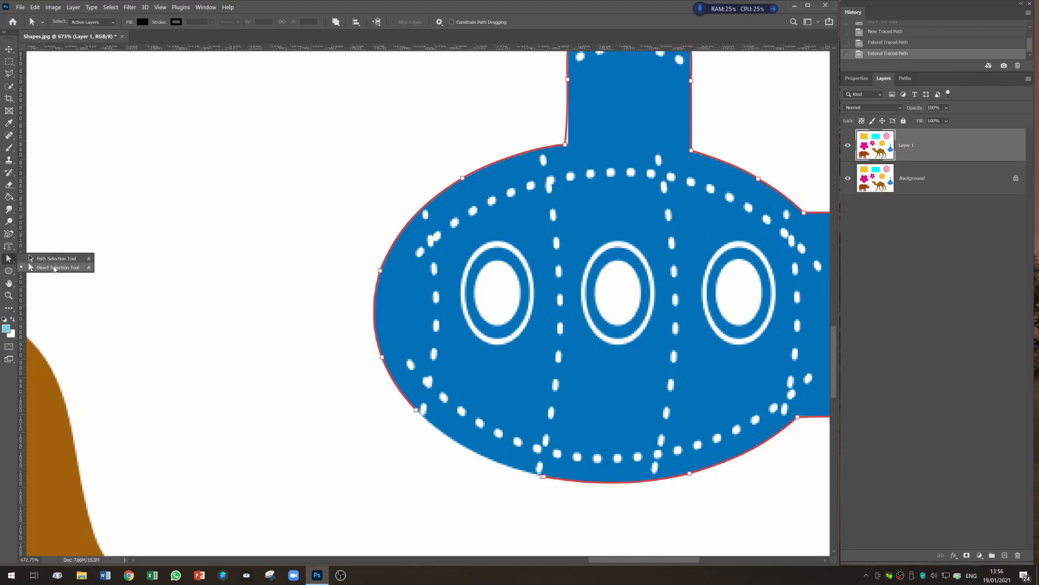
click(54, 267)
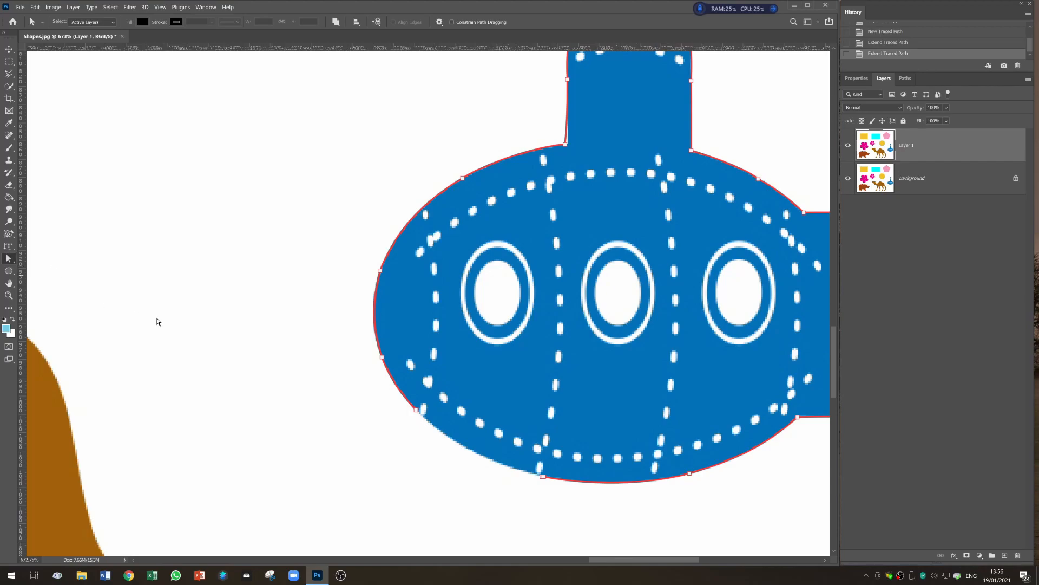
drag(385, 383, 431, 450)
key(Delete)
key(p)
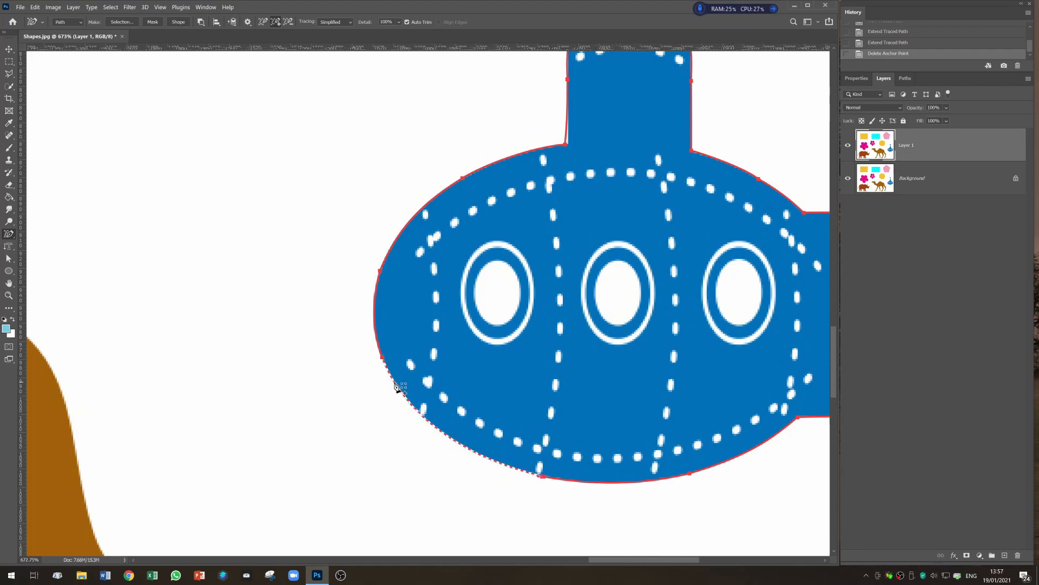
click(397, 387)
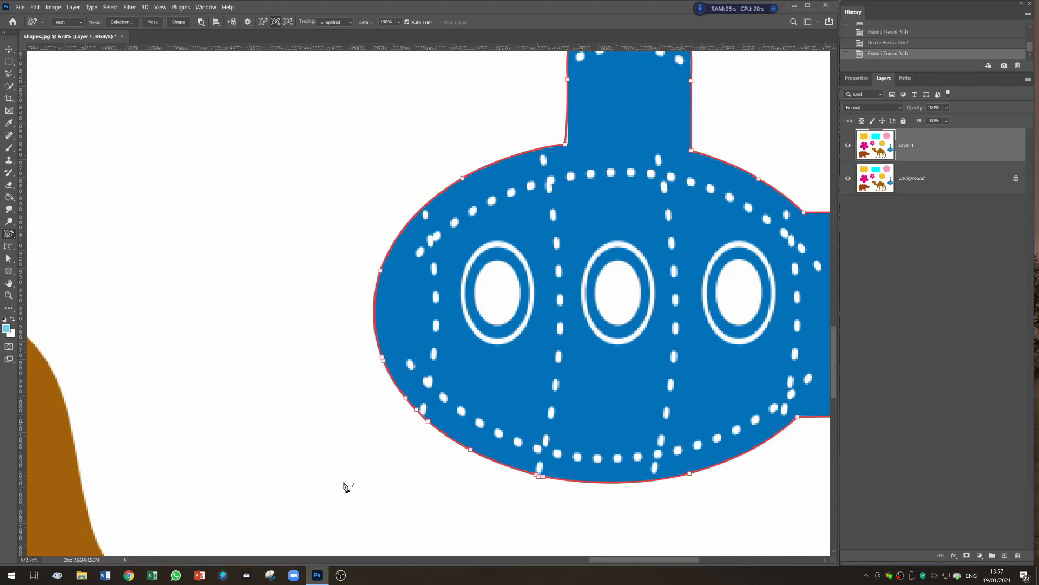
- Add a vector mask to Layer 1 from the traced submarine path
scroll(324, 463, down, 1)
scroll(324, 463, down, 4)
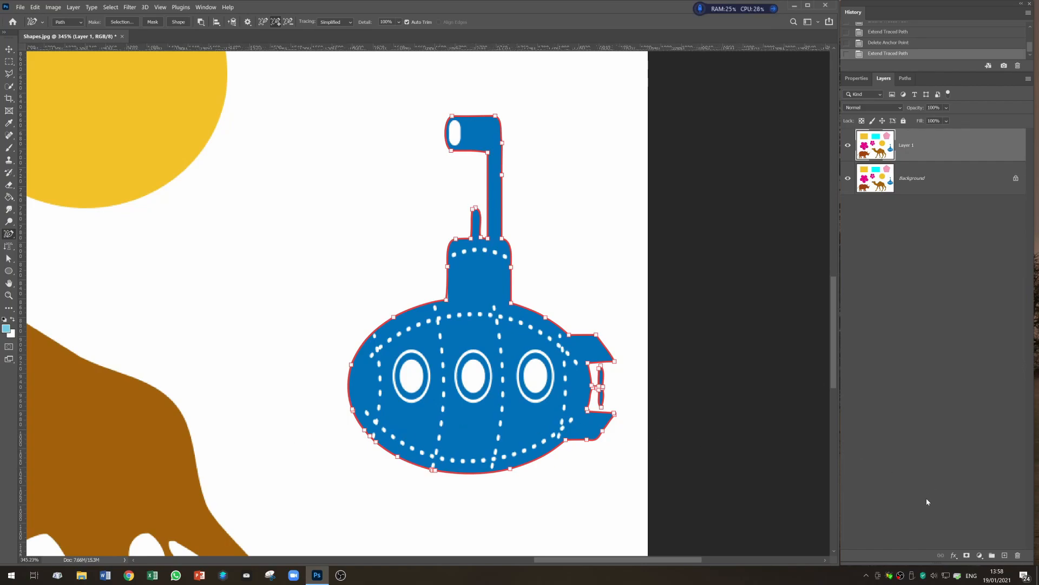
click(967, 557)
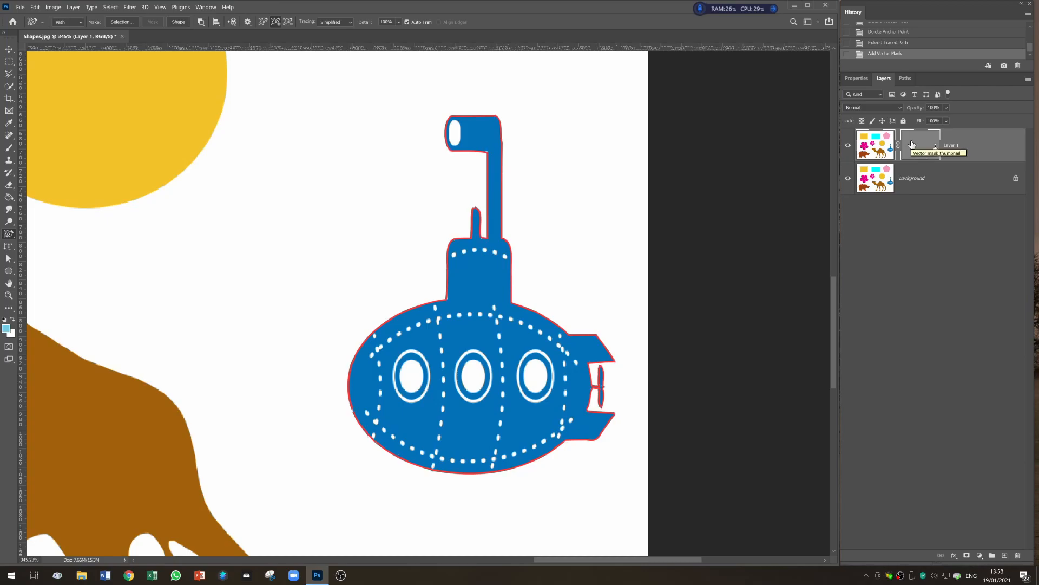
click(919, 145)
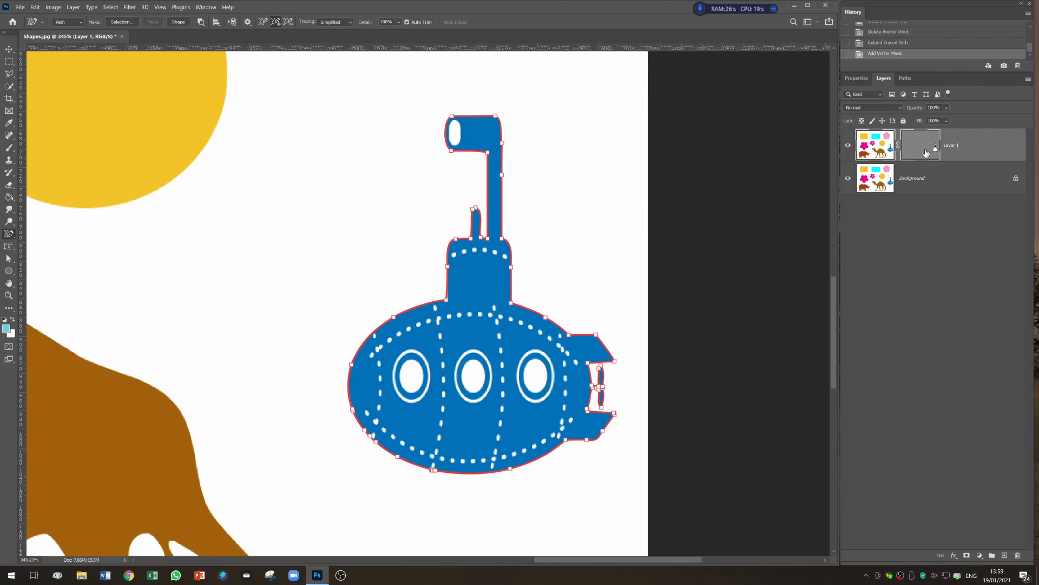
click(917, 147)
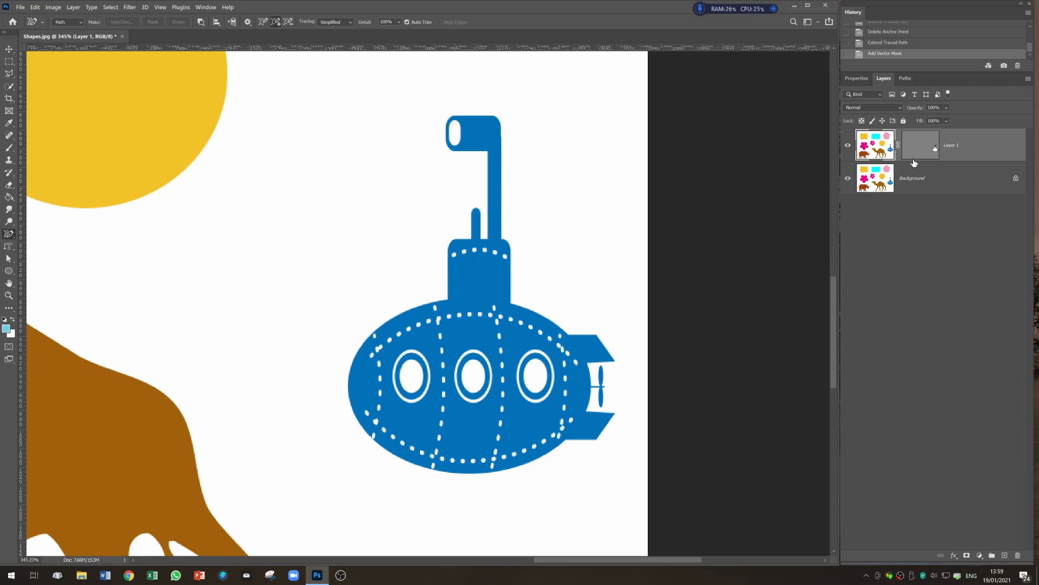
click(924, 147)
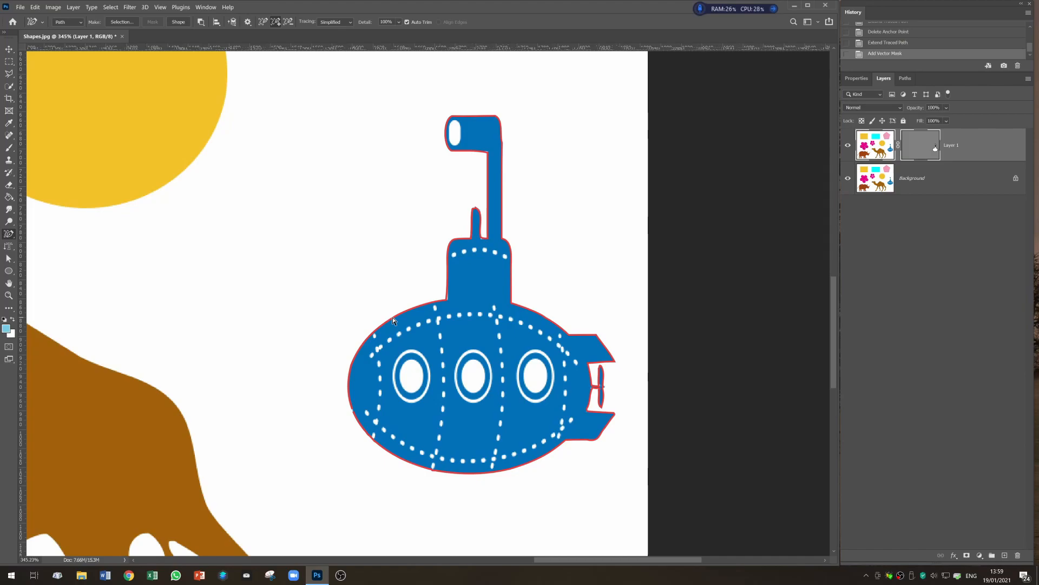
- With the Curvature Pen Tool set to Subtract Front Shape, outline the left porthole's window
right_click(8, 235)
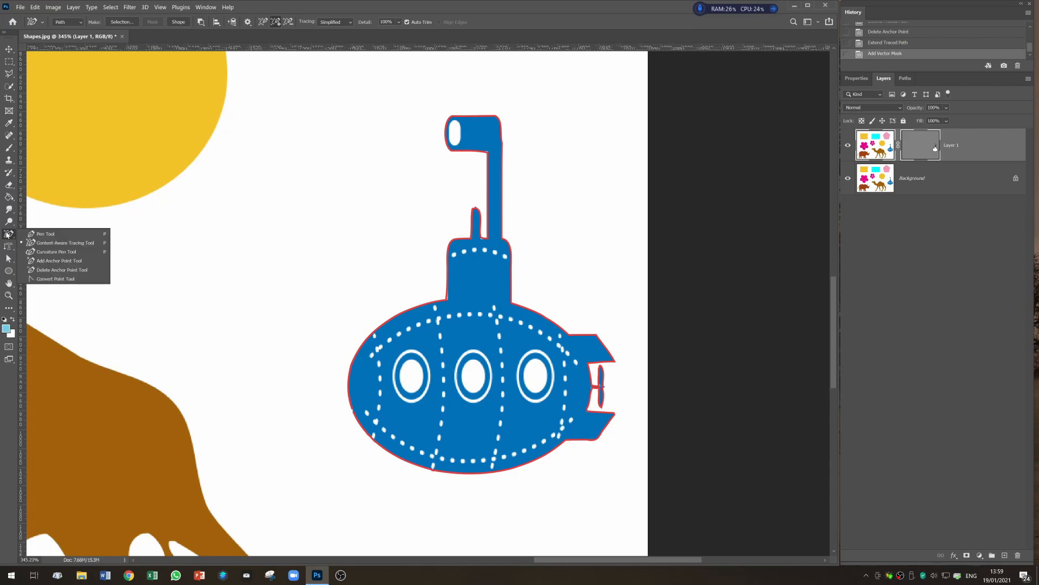
click(47, 254)
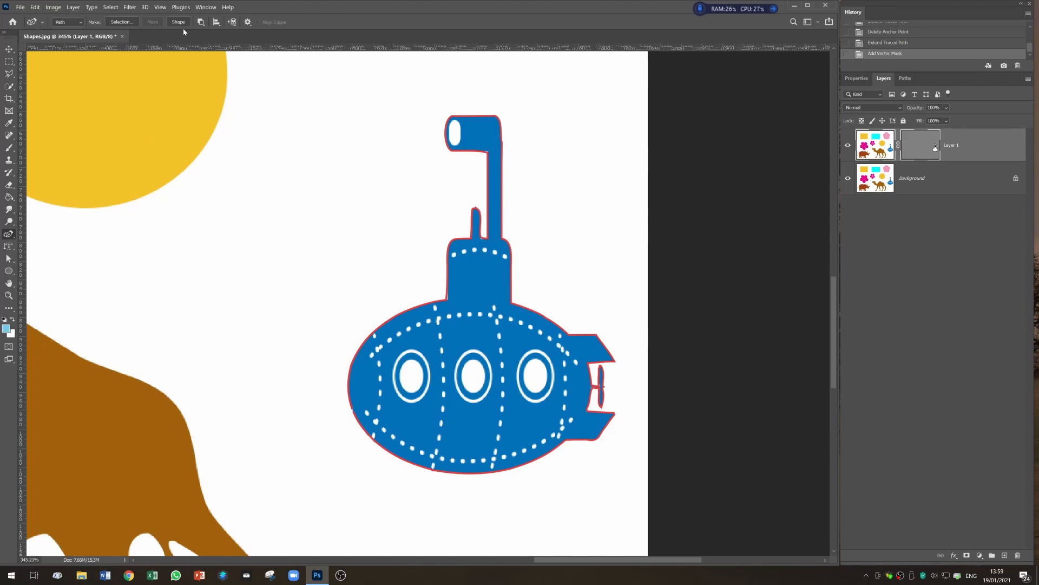
click(200, 22)
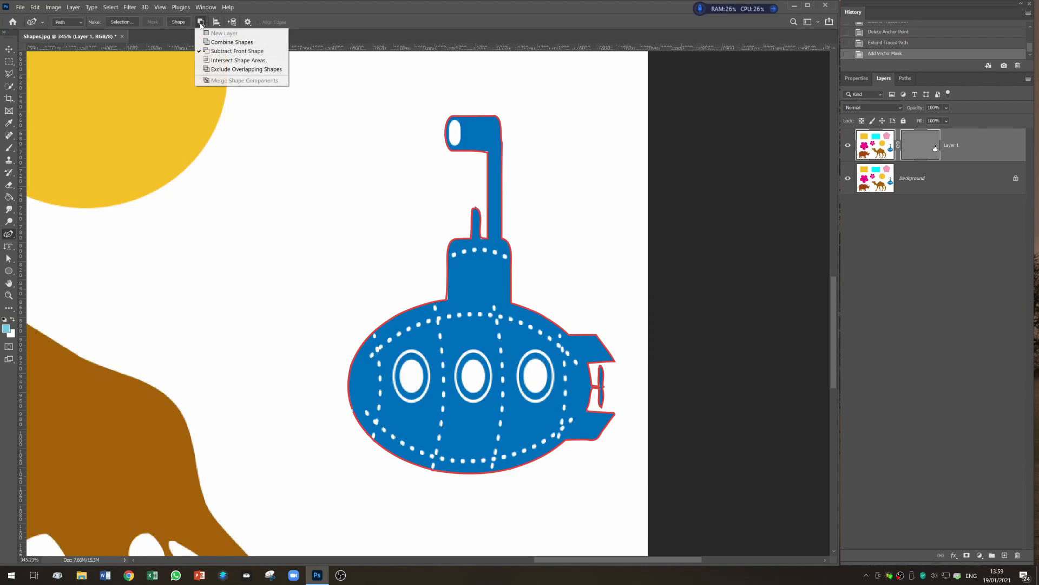
click(269, 51)
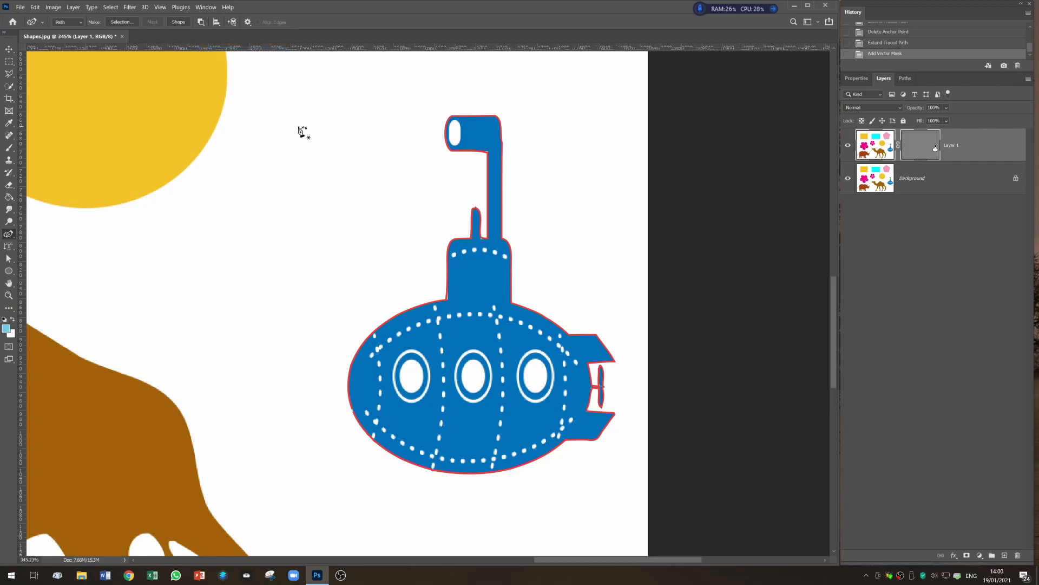
click(412, 359)
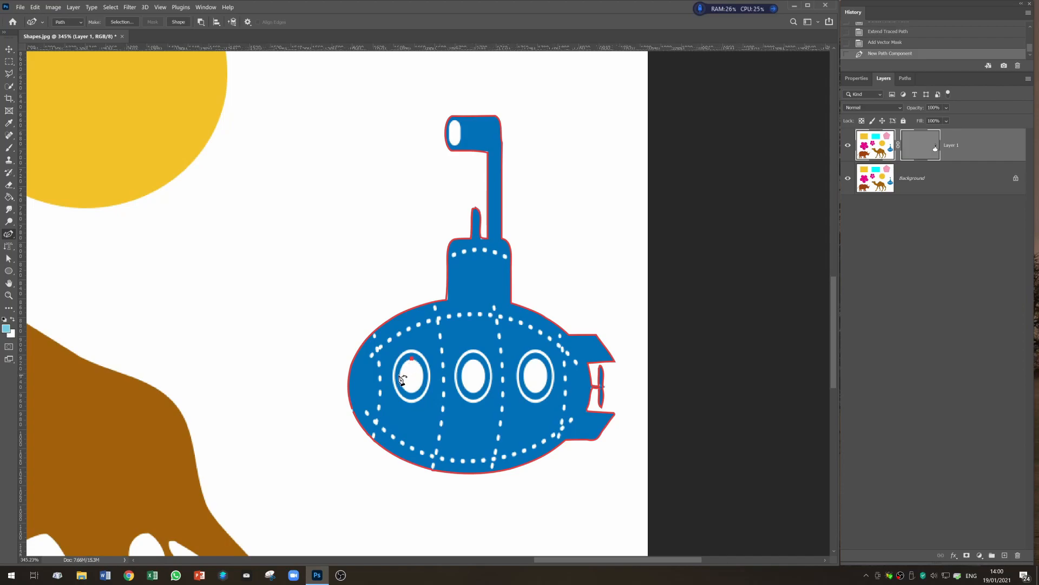
click(400, 373)
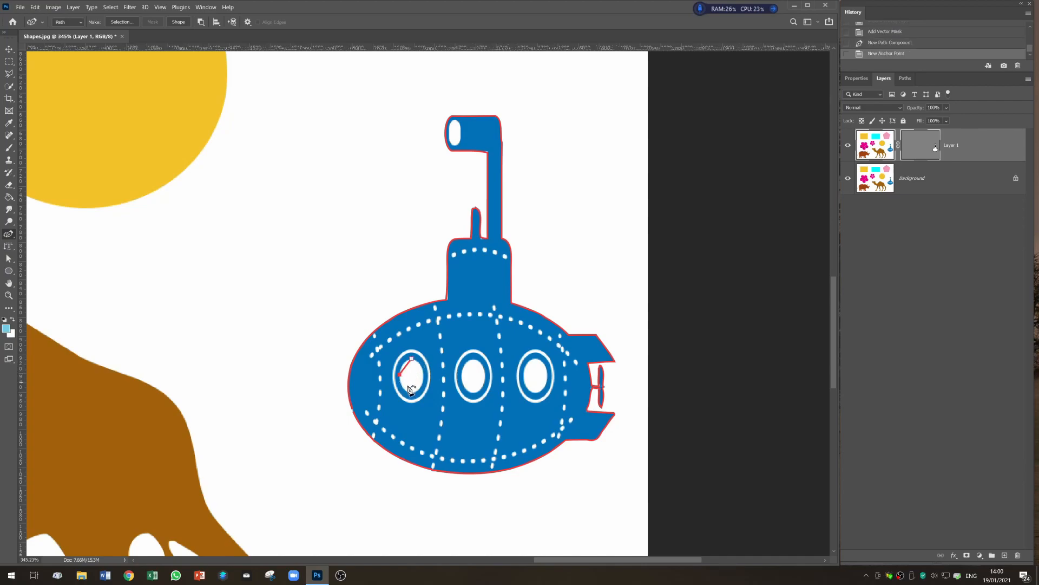
click(411, 391)
click(423, 374)
click(413, 360)
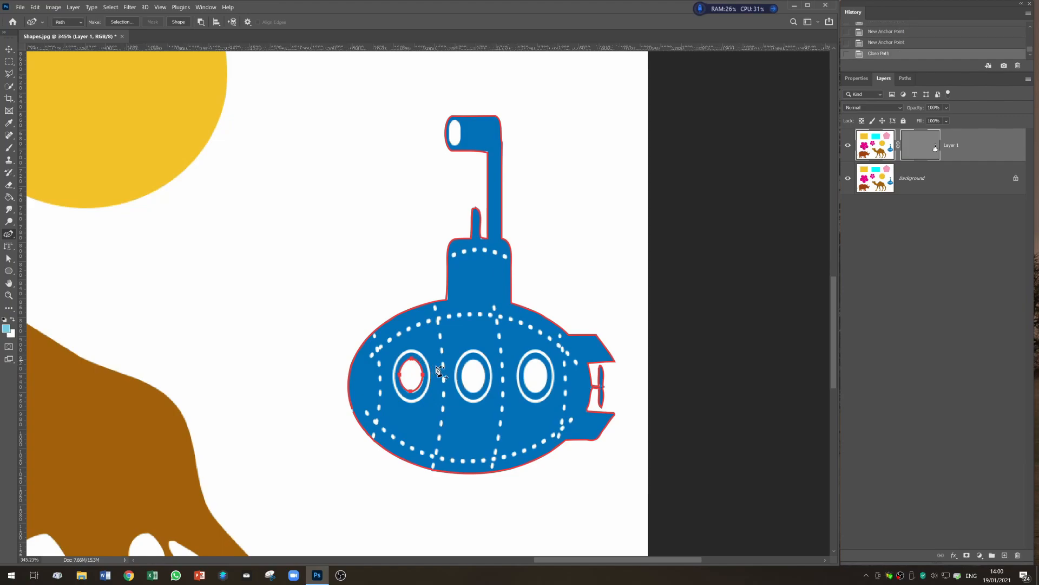
- Outline the middle and right porthole windows the same way to subtract them from the path
click(473, 359)
click(461, 374)
click(472, 391)
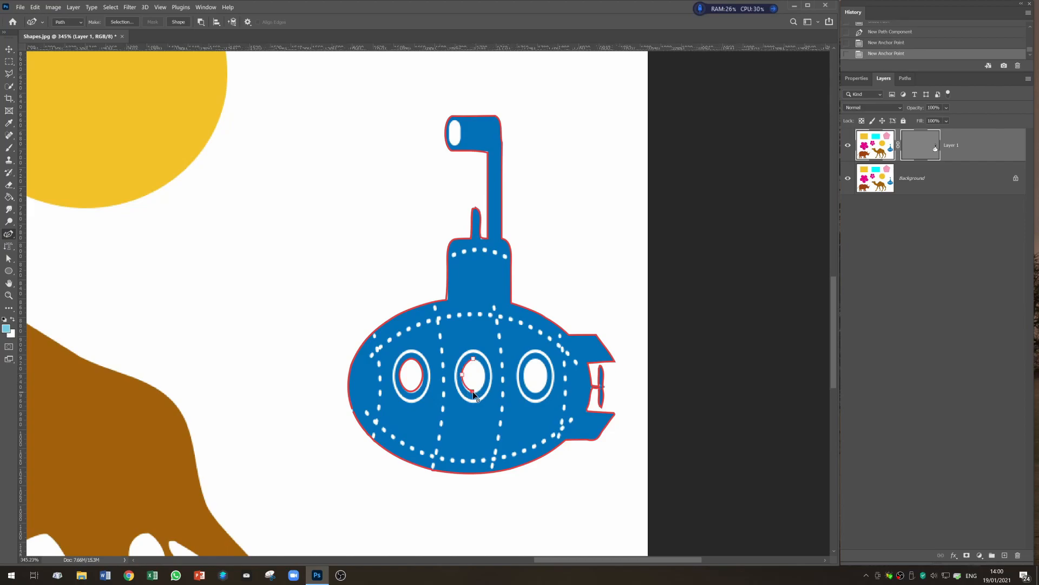
click(485, 374)
click(474, 360)
click(535, 358)
click(524, 374)
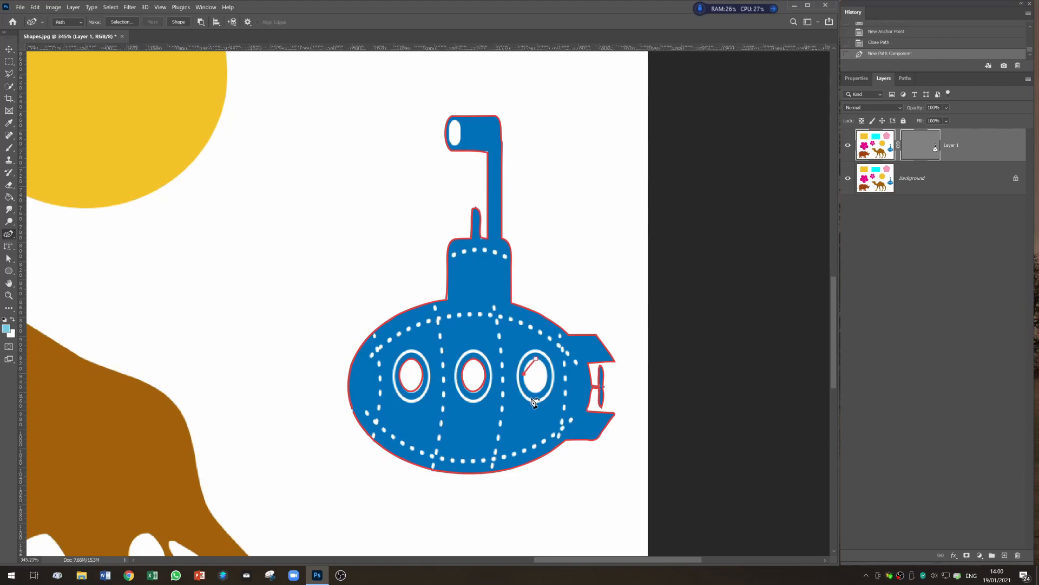
click(535, 392)
click(536, 359)
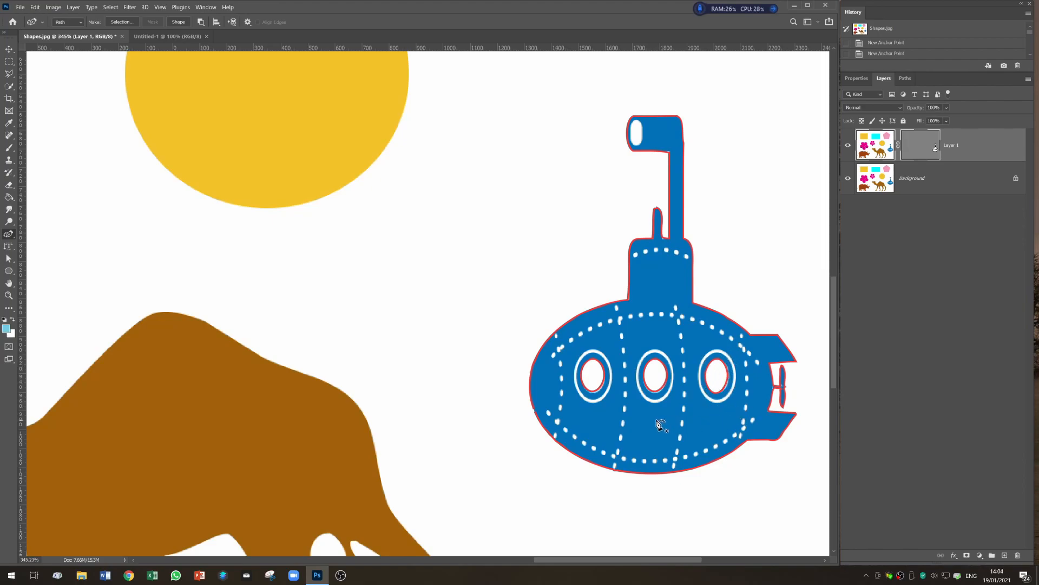
- Make a selection from the path with a 0-pixel feather radius and copy the submarine onto its own layer
right_click(646, 283)
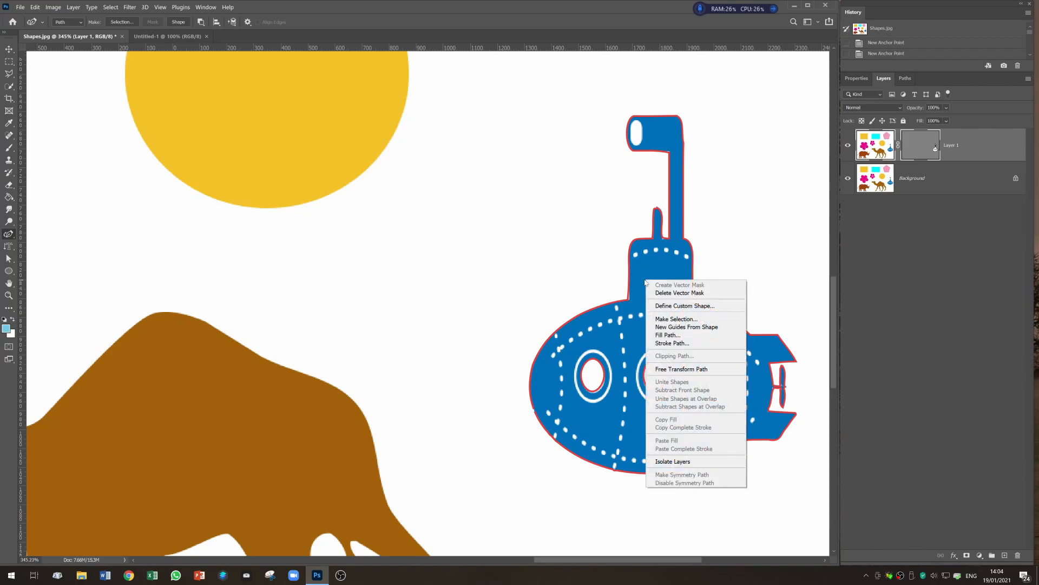
click(660, 319)
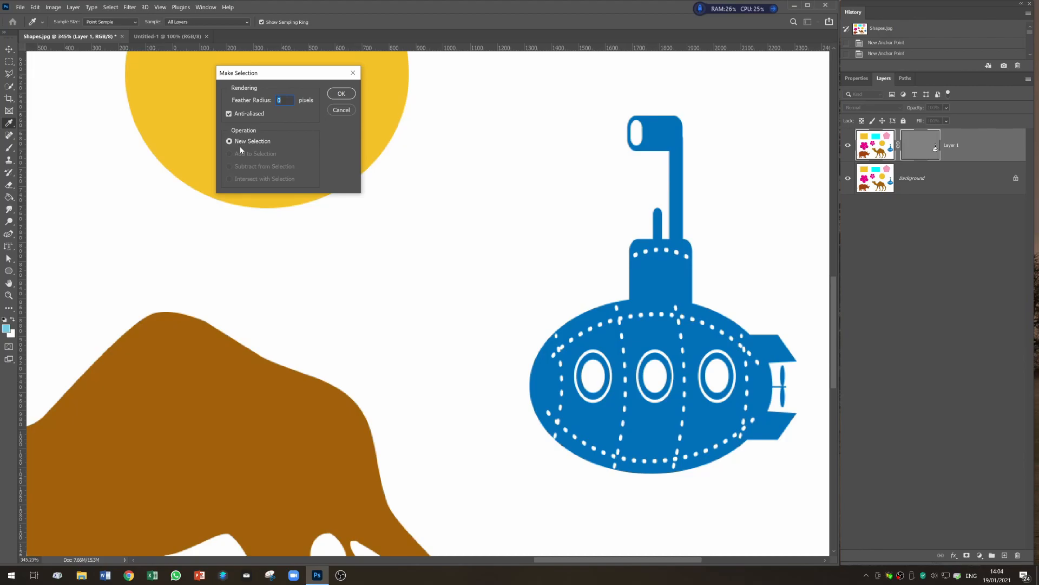
click(342, 94)
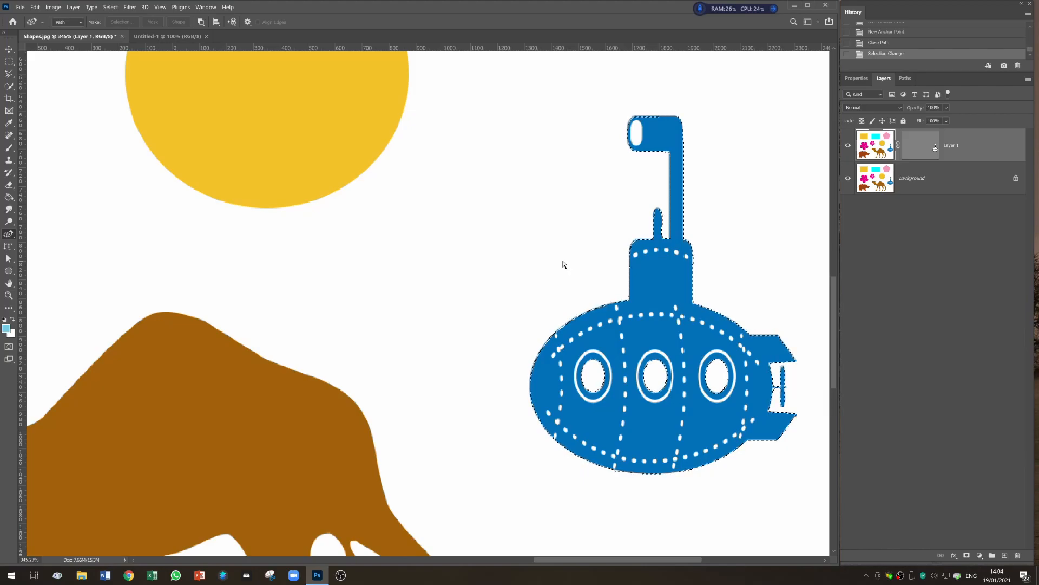
key(ctrl+j)
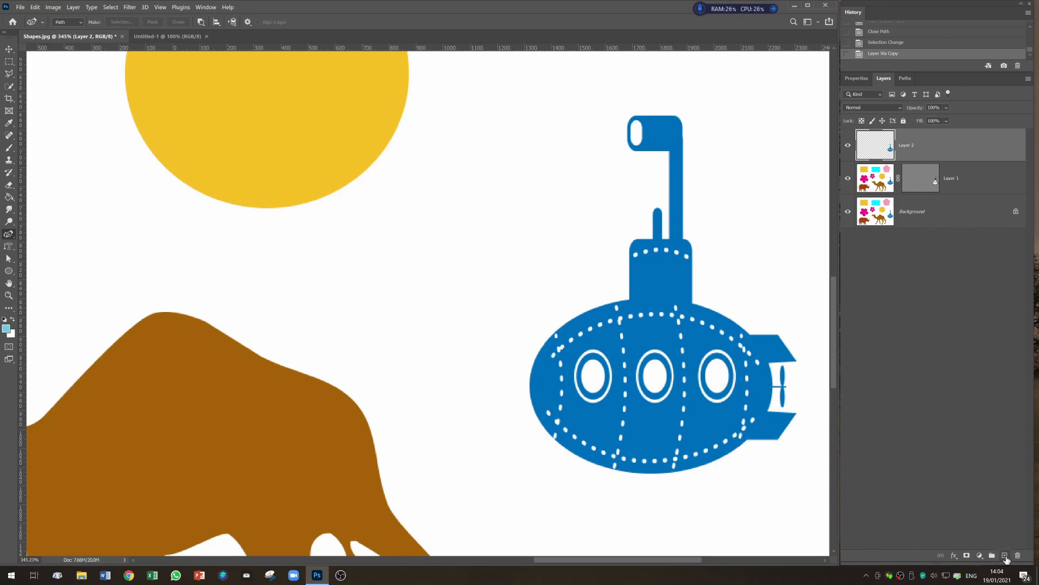
- Add a new layer, fill it with the light blue foreground colour, and move it beneath the submarine layer
click(1005, 556)
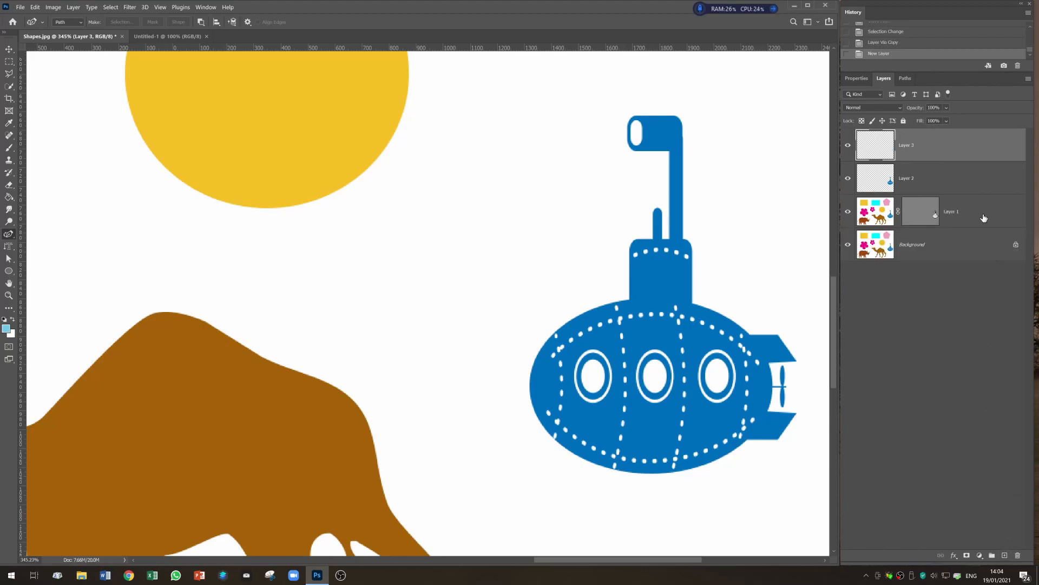
click(35, 7)
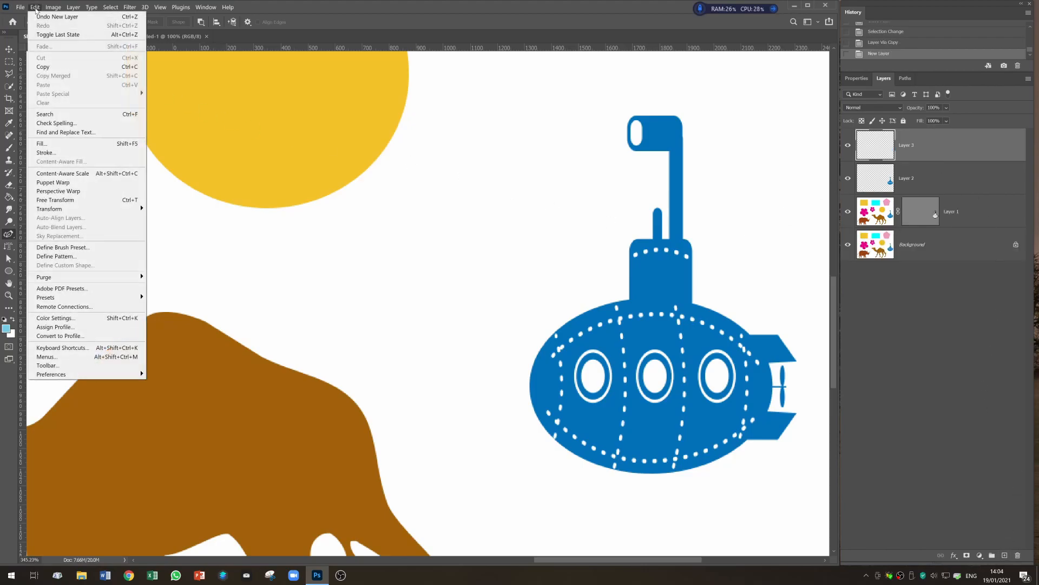
click(41, 143)
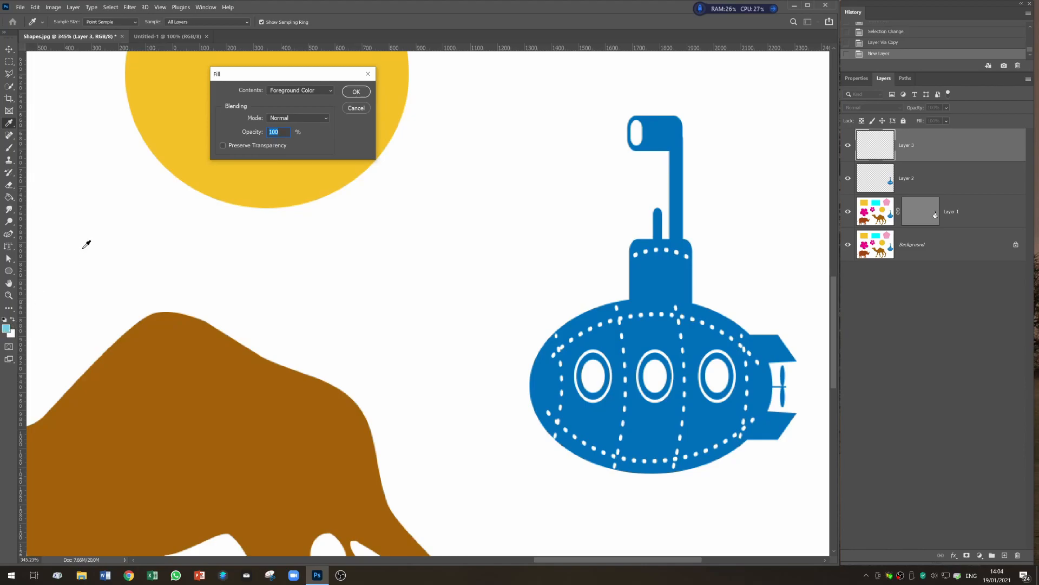
click(355, 93)
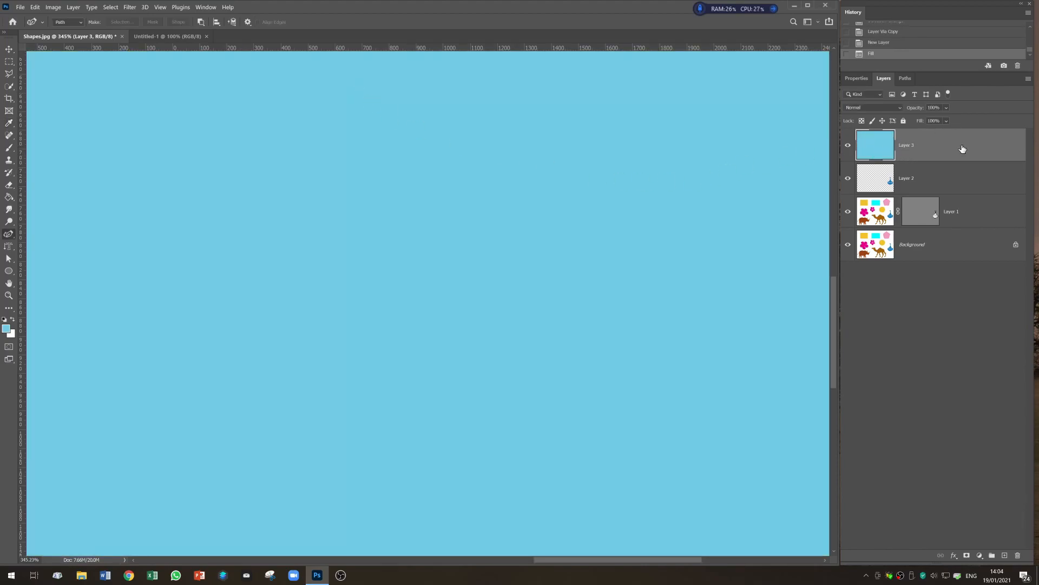
drag(962, 147, 962, 183)
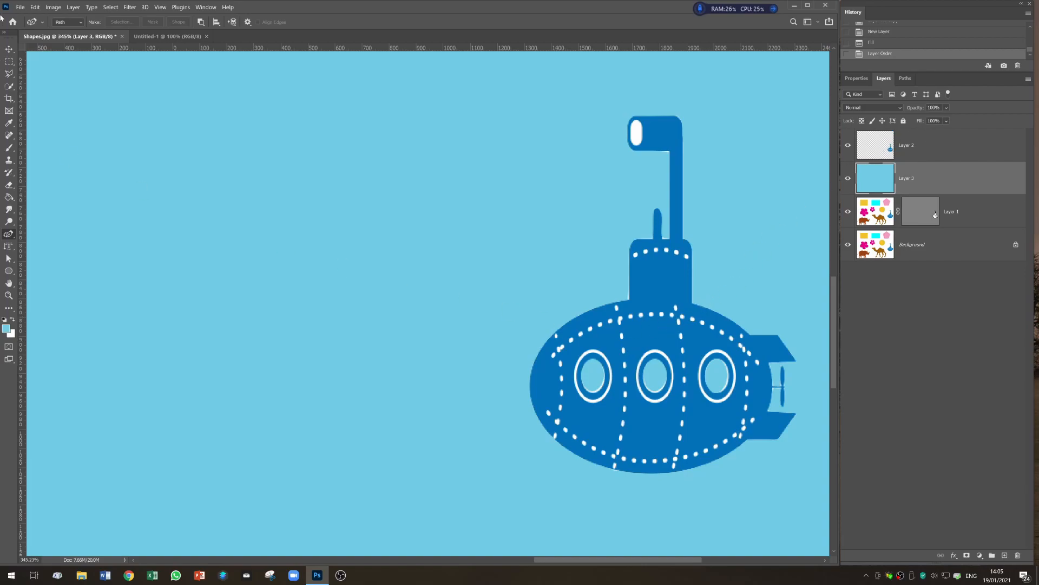
- With the Move tool, copy the extracted submarine layer into the Untitled-1 document by dragging it across
click(9, 49)
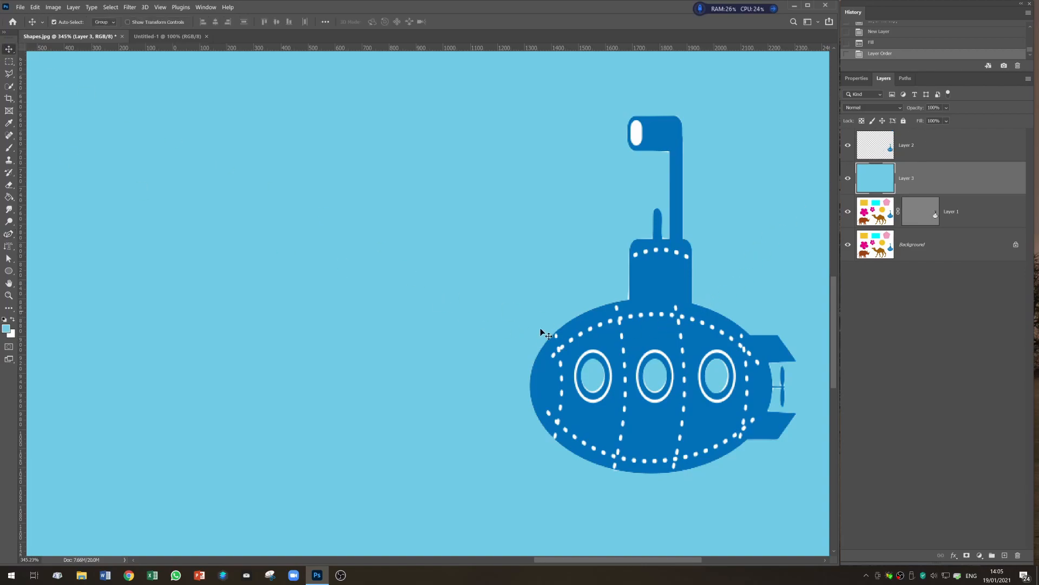
click(165, 36)
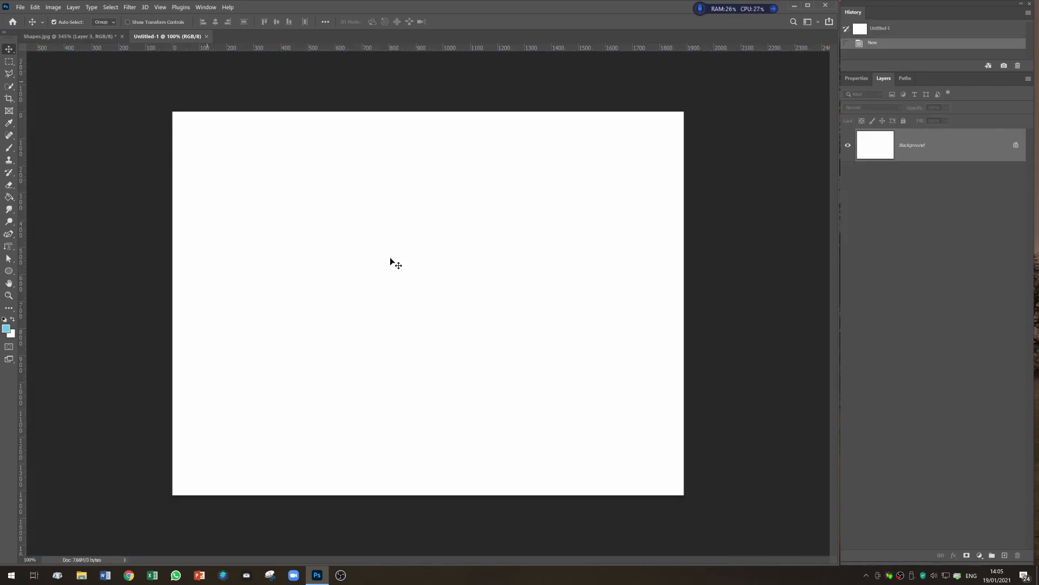
click(62, 37)
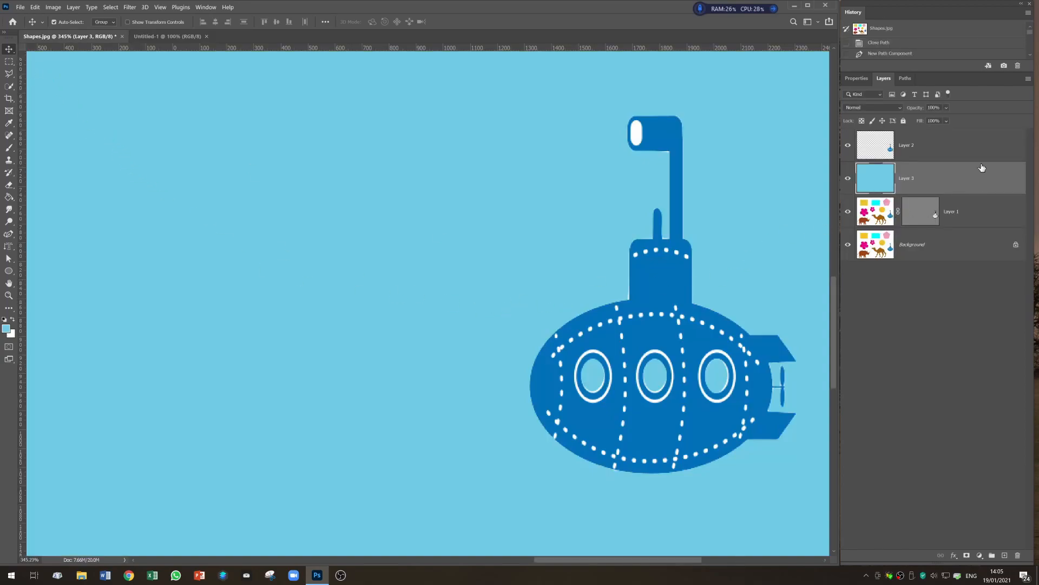
click(977, 142)
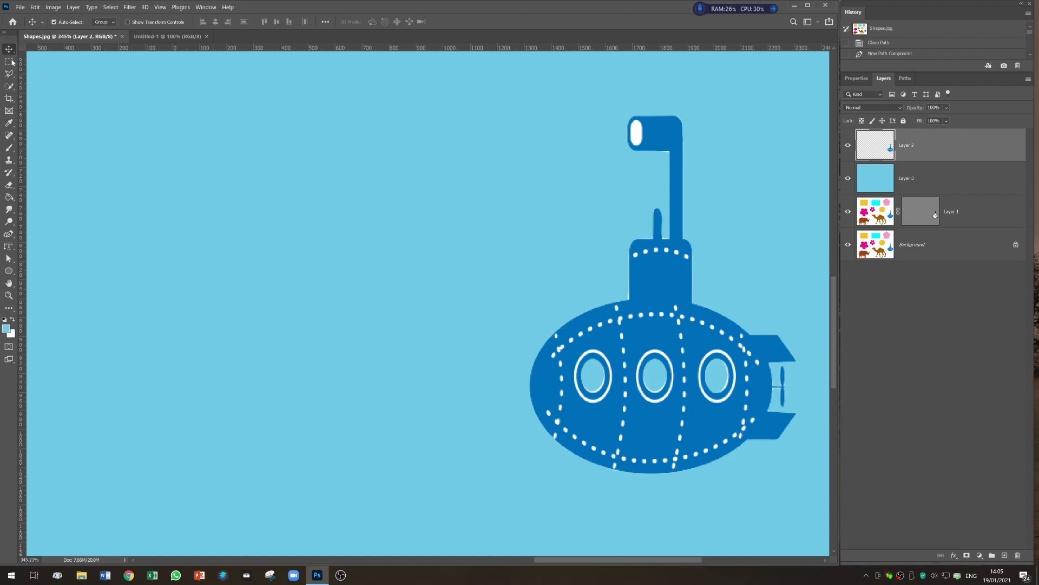
drag(650, 301, 451, 313)
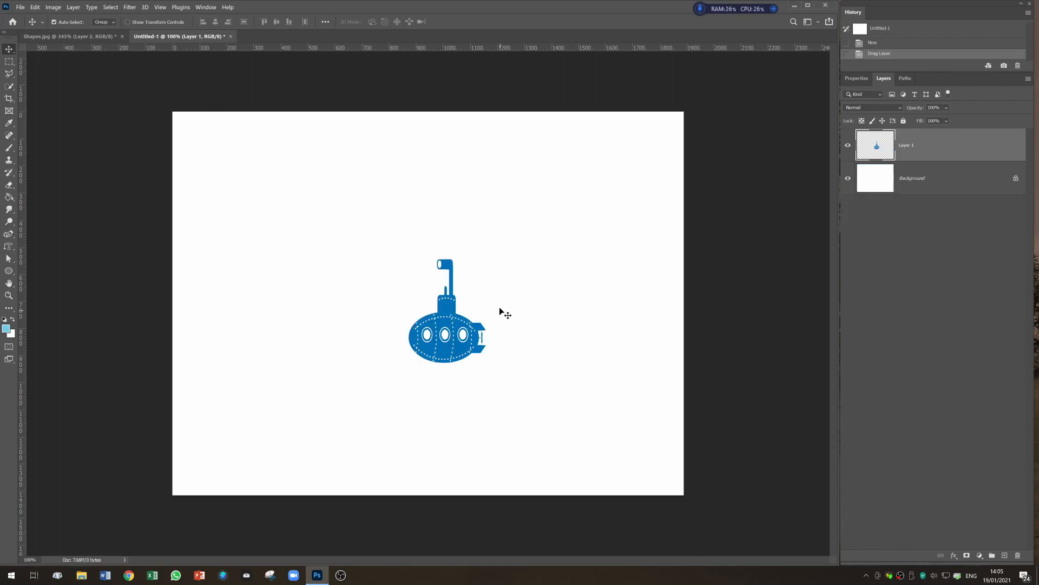